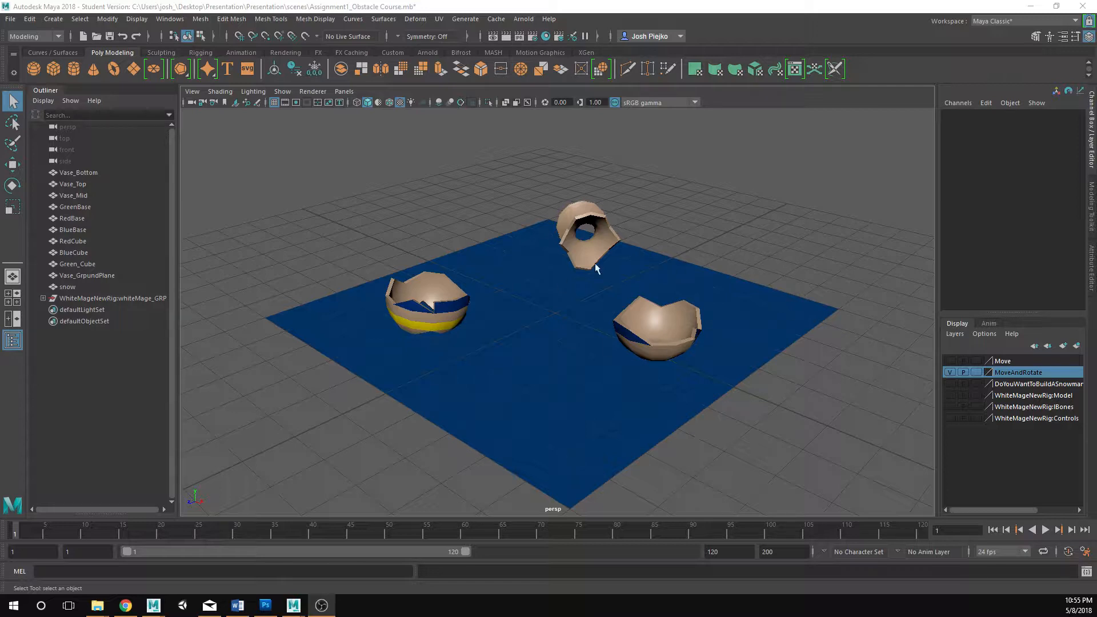
- Preview the Move layer's contents in place of MoveAndRotate, and restore MoveAndRotate as the only visible layer
click(950, 360)
click(950, 372)
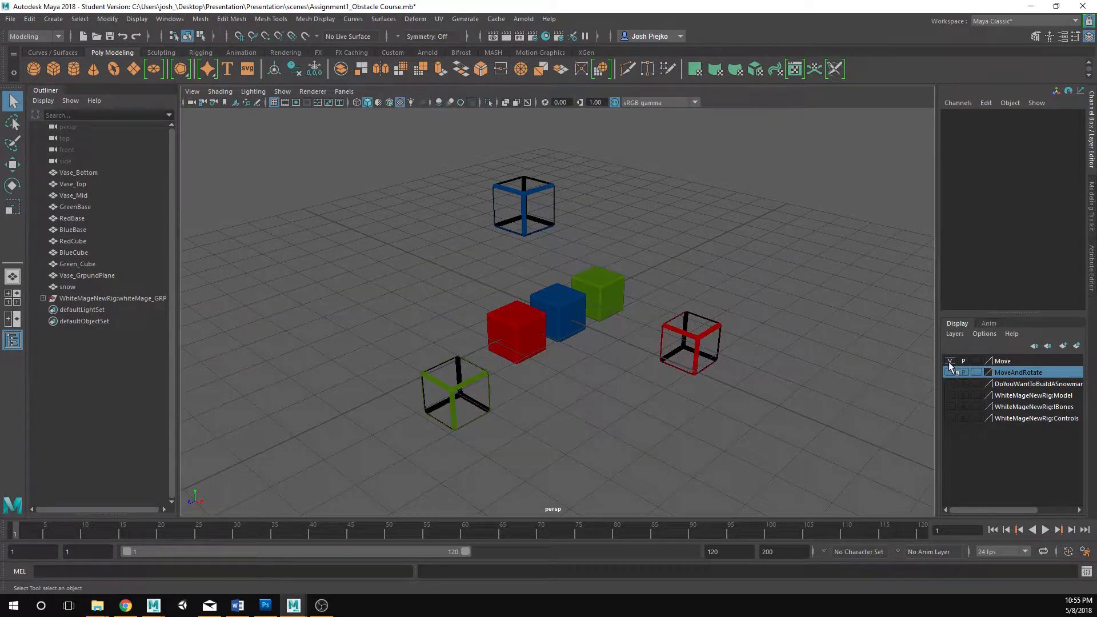
click(950, 362)
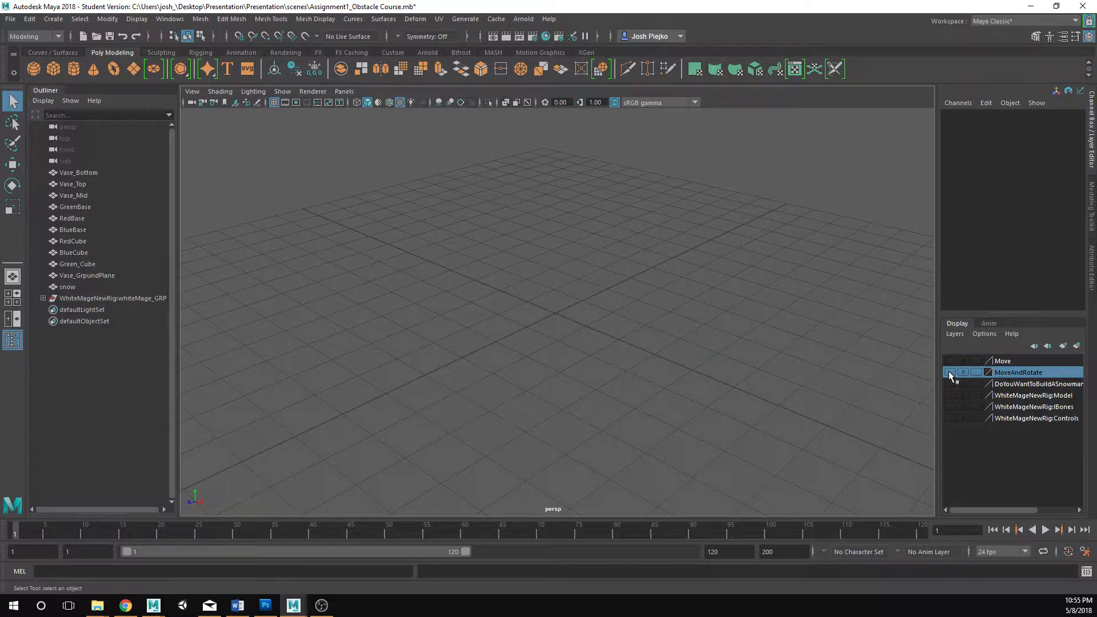
click(950, 372)
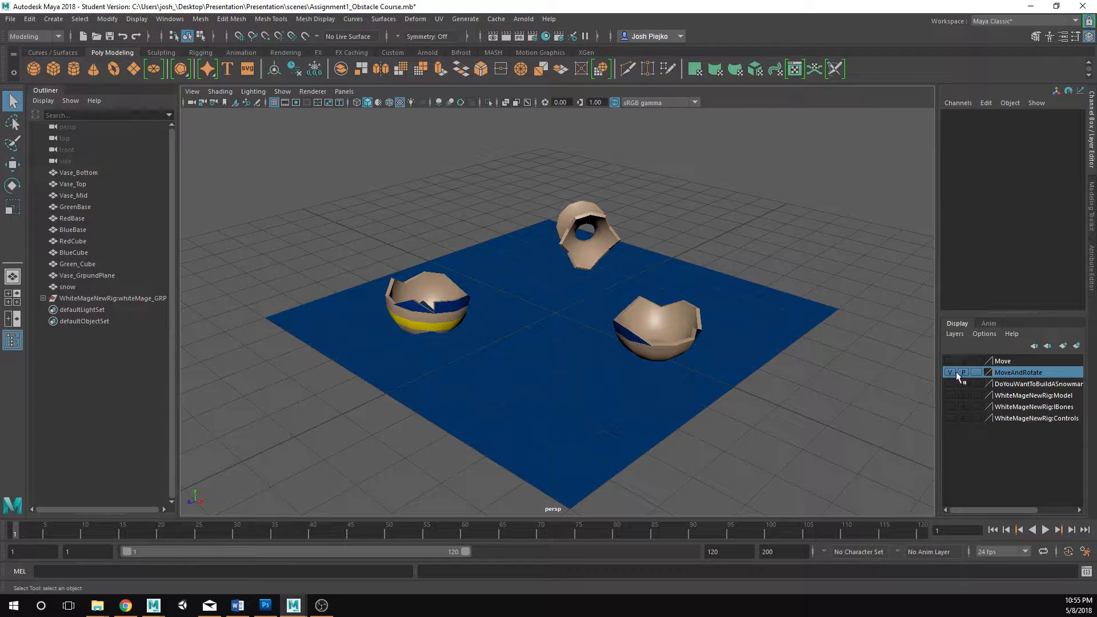
- Review the Modeling Toolkit, Attribute Editor and Channel Box, and keep the Maya Classic workspace selected
click(1093, 208)
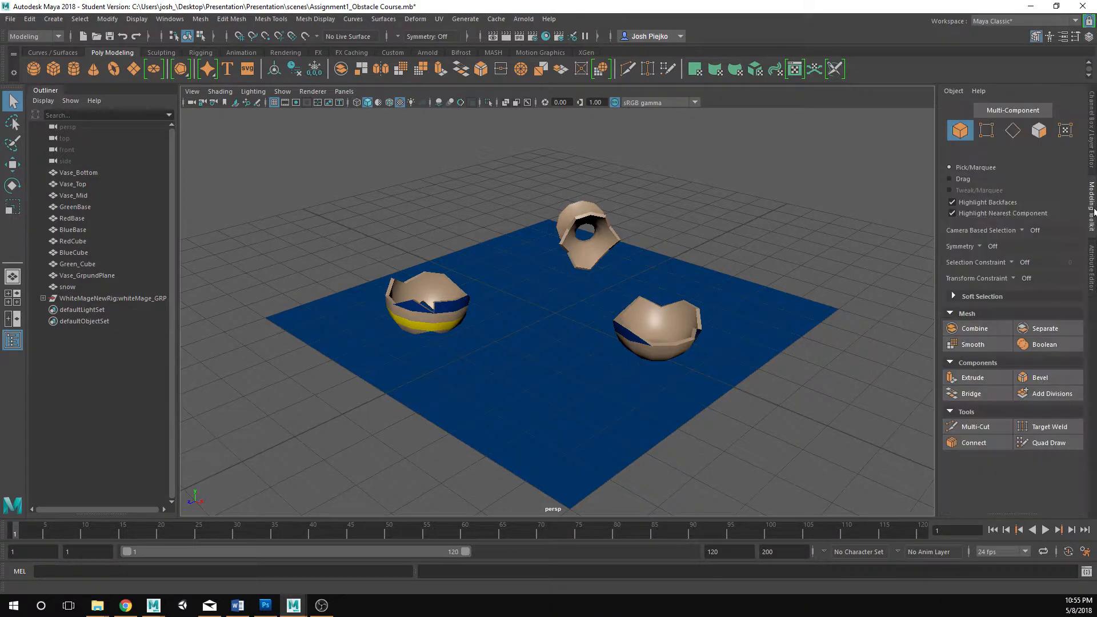
click(1093, 260)
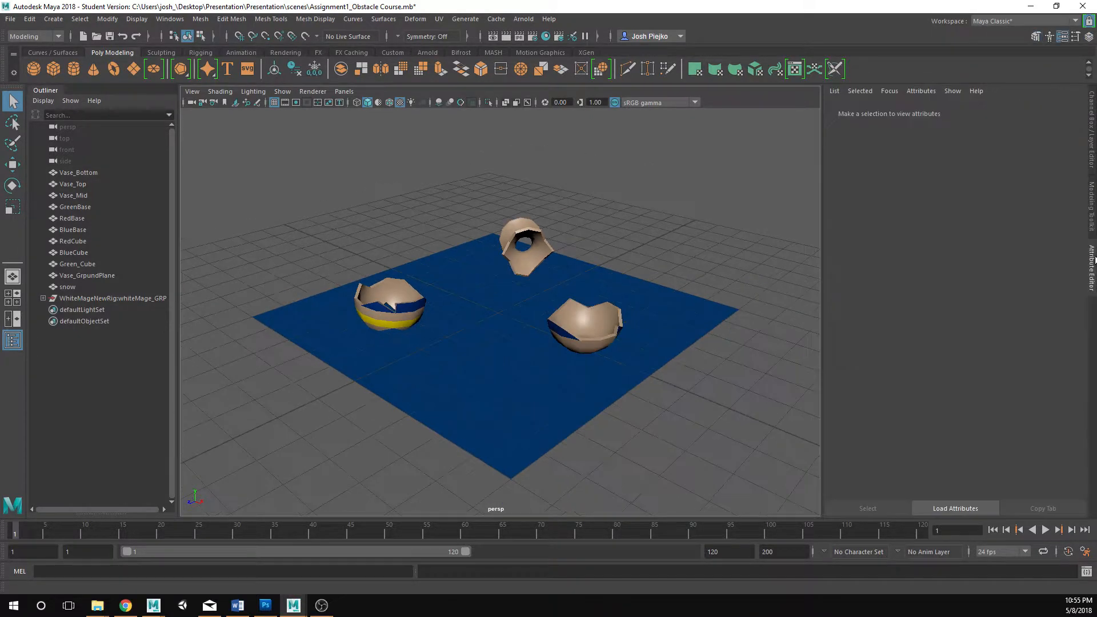
click(1093, 122)
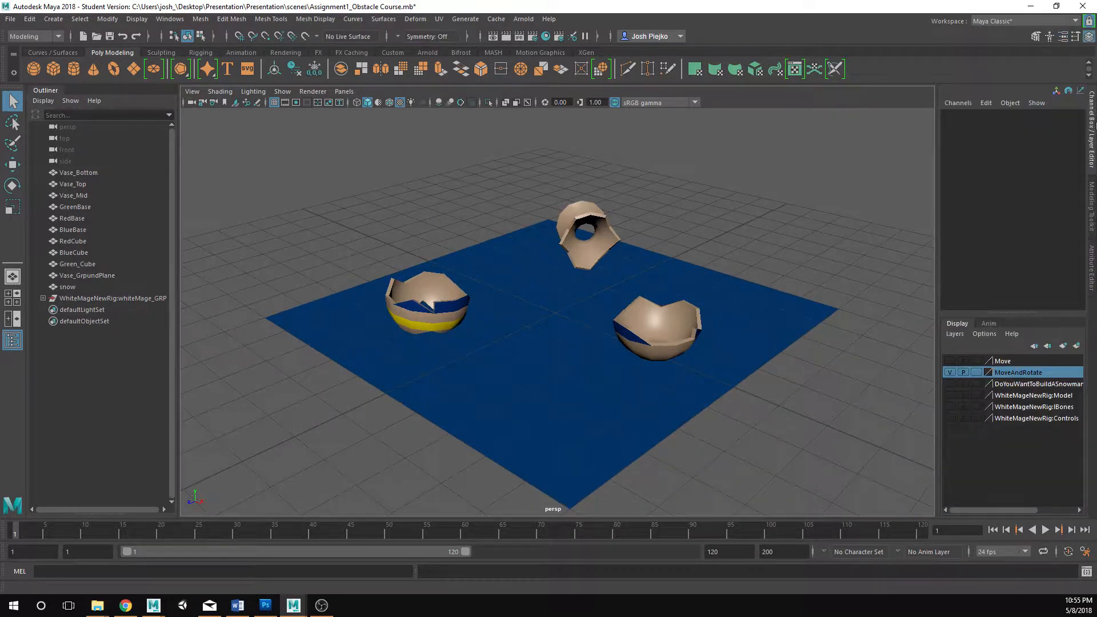
click(1009, 21)
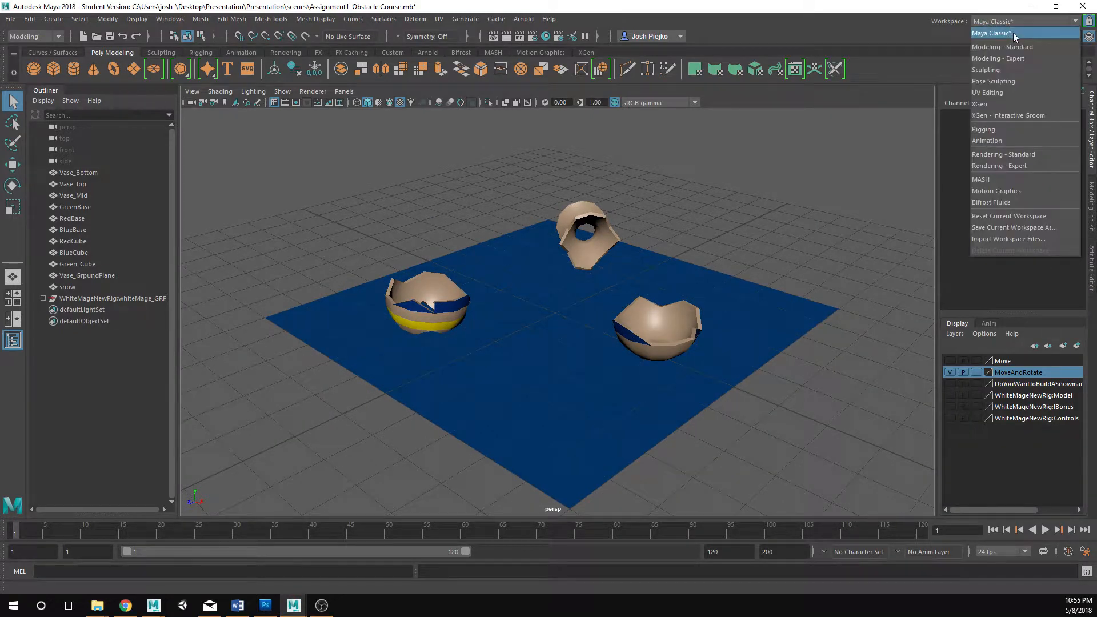
click(1013, 33)
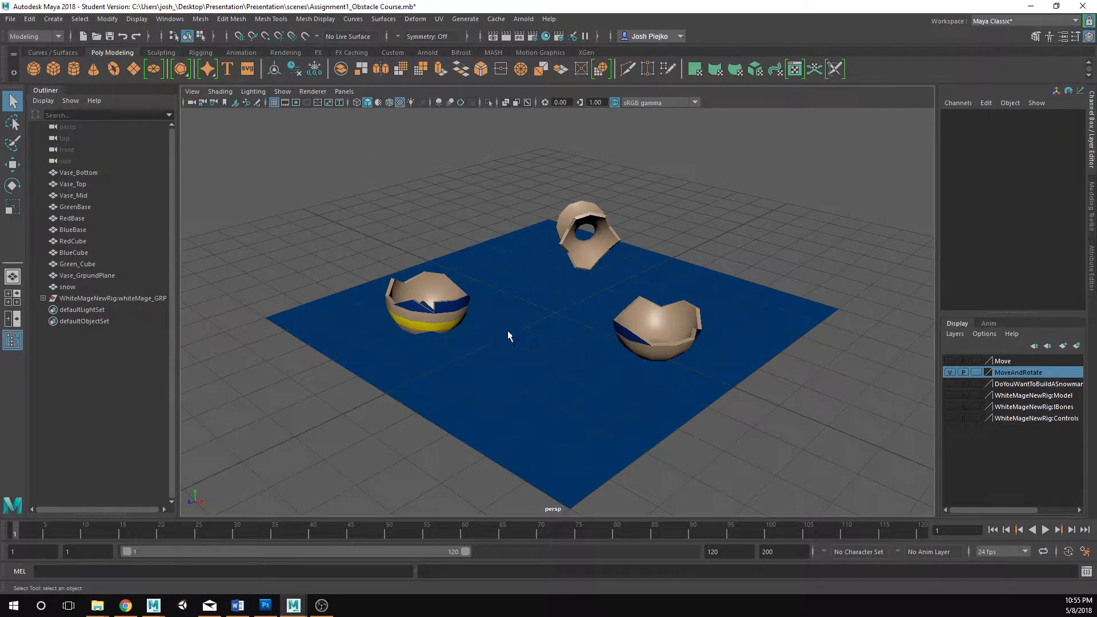
- Inspect the three vase pieces and their transform values, selecting Vase_Bottom, Vase_Mid and Vase_Top in turn
alt+right_drag(603, 329, 723, 368)
alt+drag(723, 367, 764, 380)
alt+right_drag(764, 380, 693, 367)
alt+middle_drag(693, 366, 588, 361)
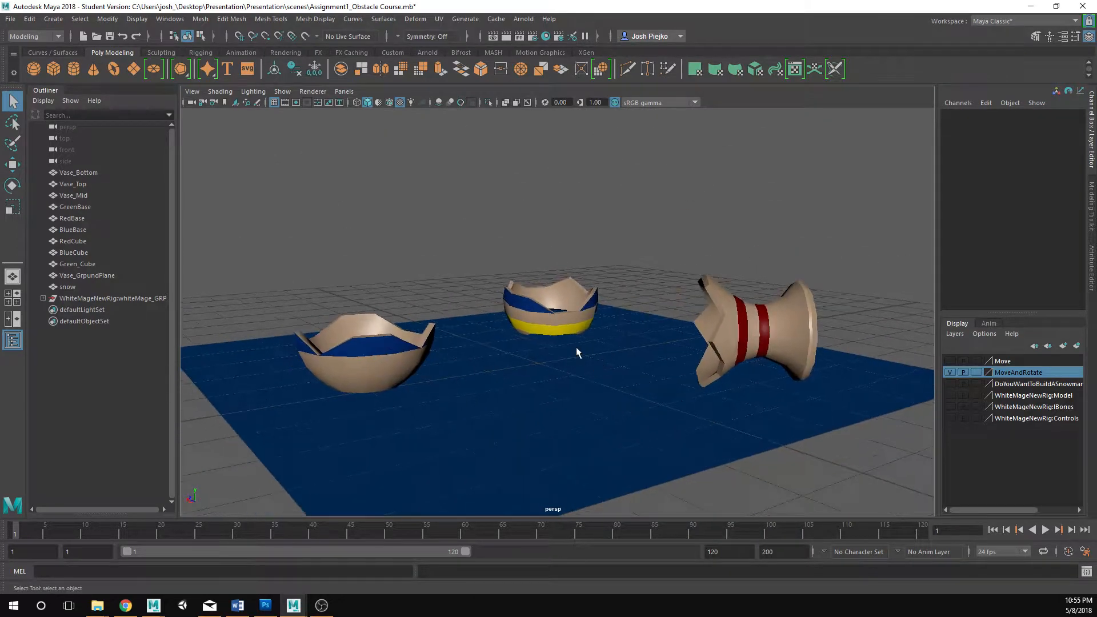
click(374, 364)
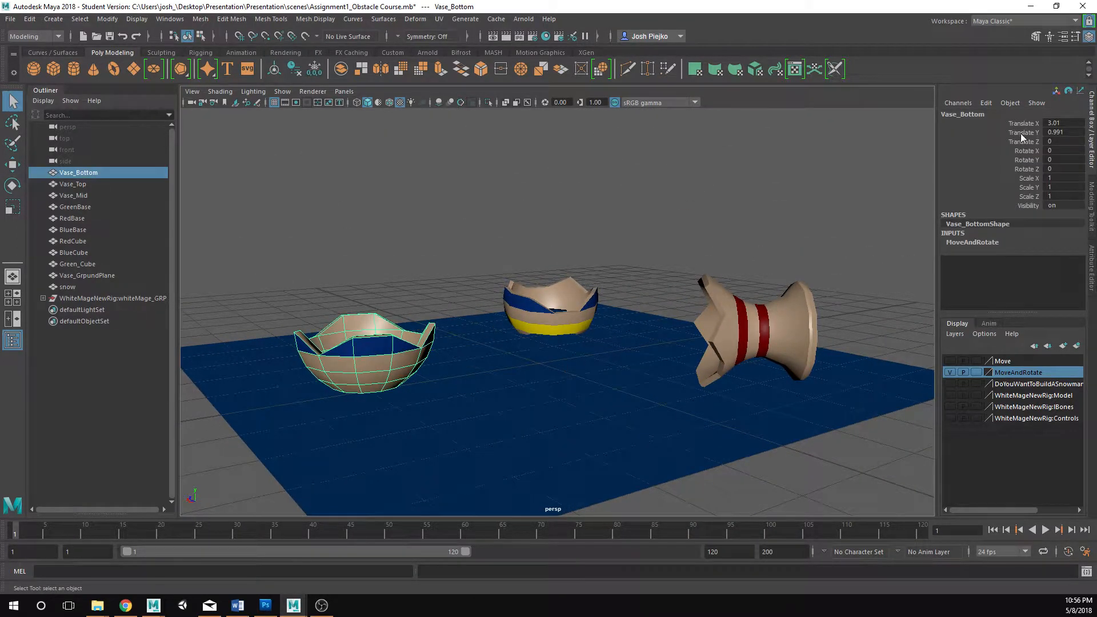
click(567, 319)
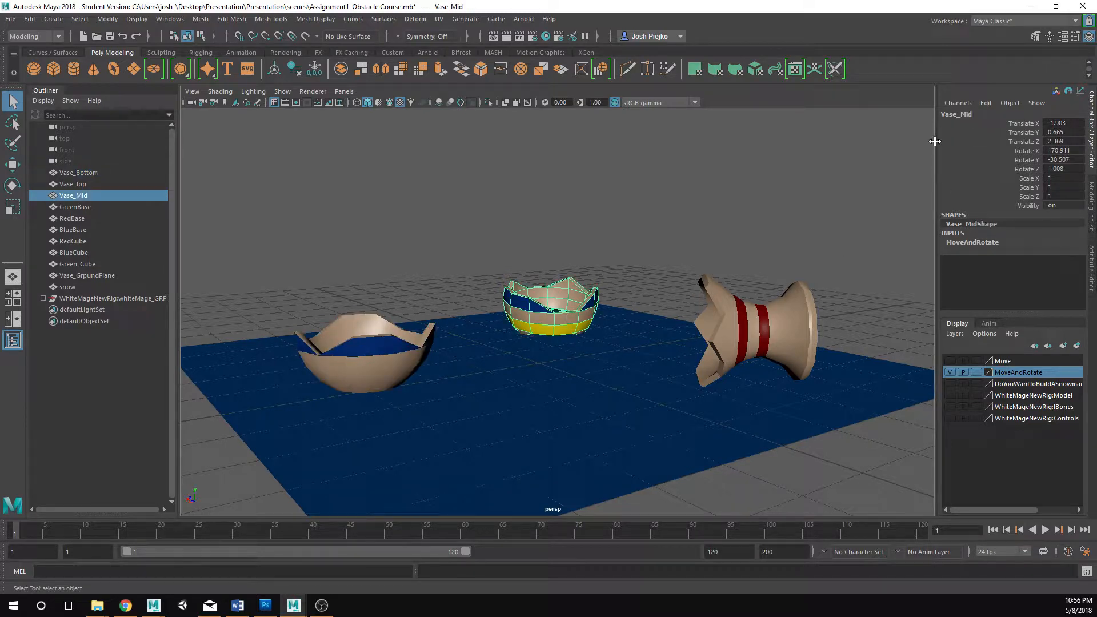
click(800, 329)
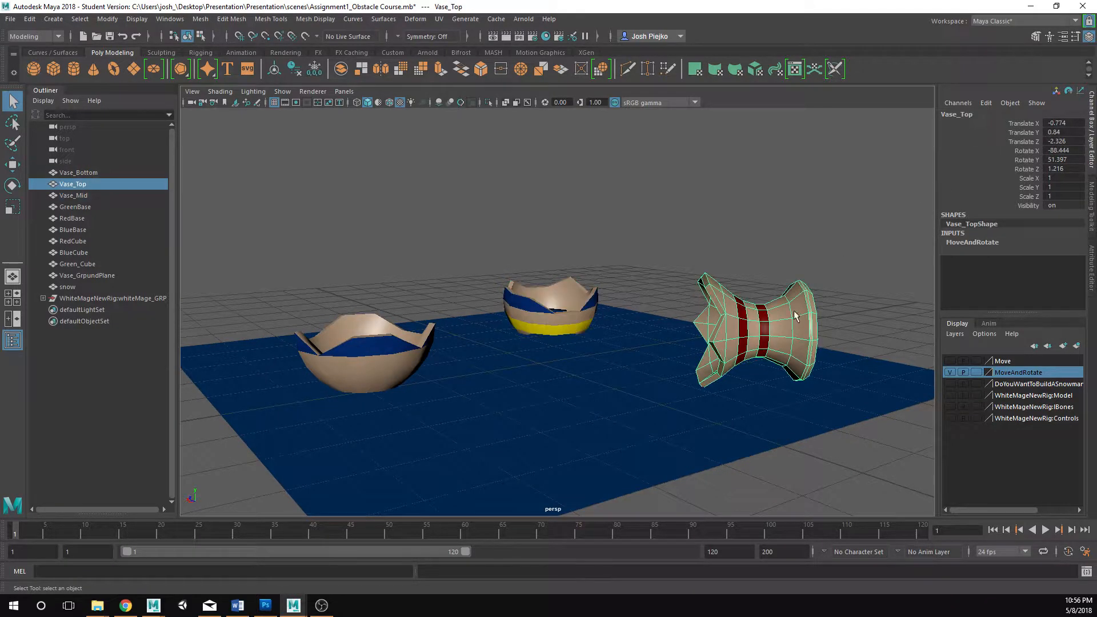
- Check the pivot locations of Vase_Mid, Vase_Bottom and the remaining vase piece with the Move tool active
alt+drag(677, 333, 697, 394)
key(w)
click(429, 286)
alt+drag(546, 417, 632, 328)
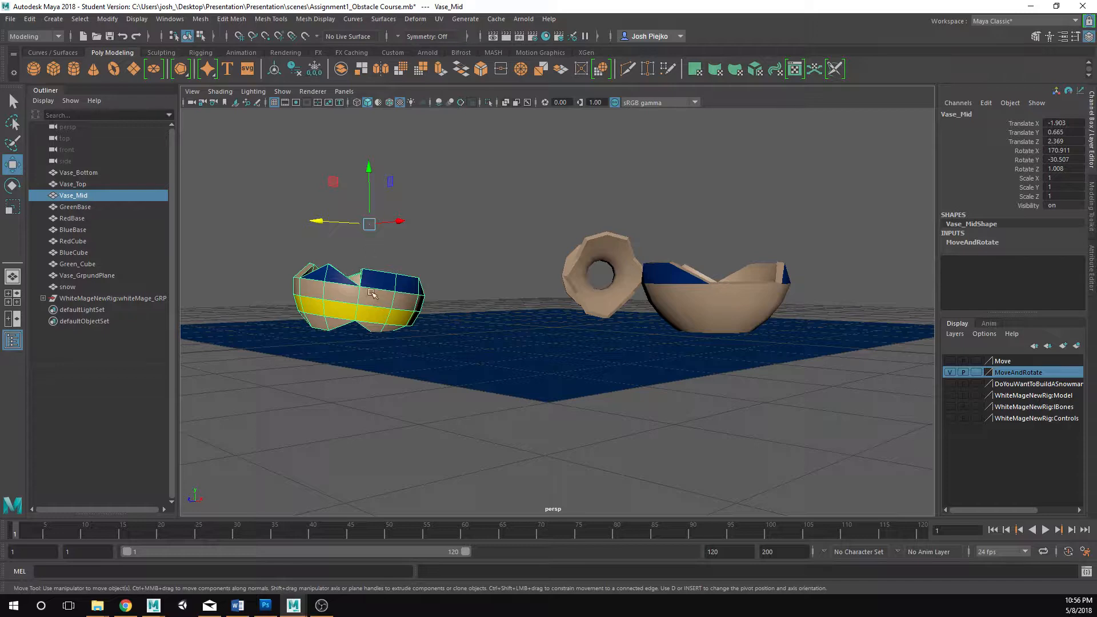
click(702, 291)
alt+drag(709, 303, 788, 341)
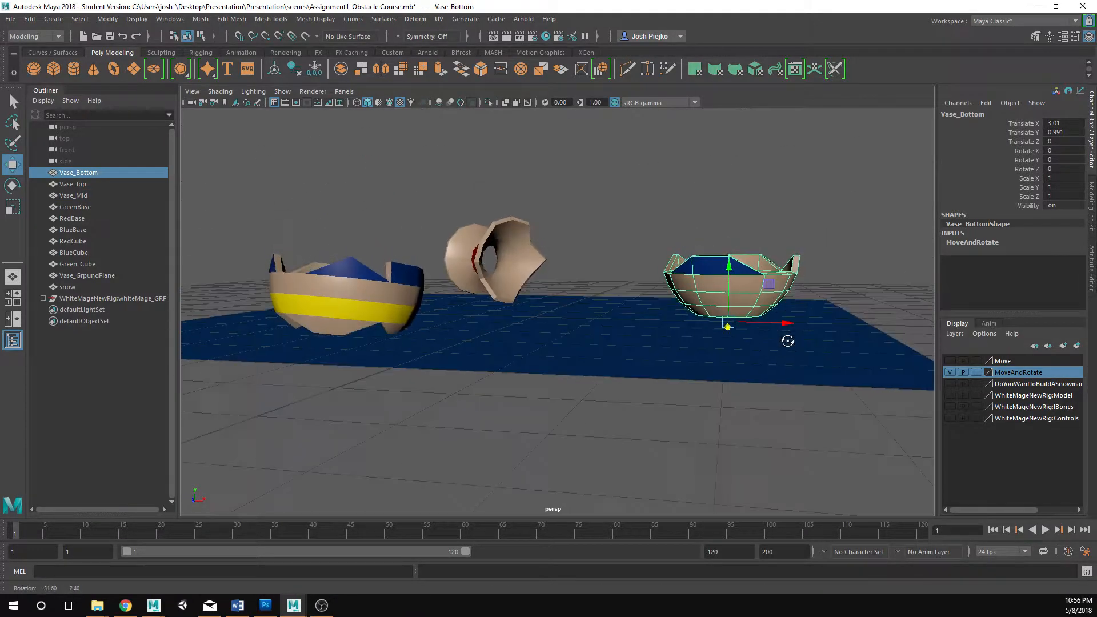
click(493, 263)
alt+drag(493, 263, 663, 320)
- Move Vase_Bottom along the X axis with grid snapping to Translate X 0, at the centre of the ground plane
click(692, 312)
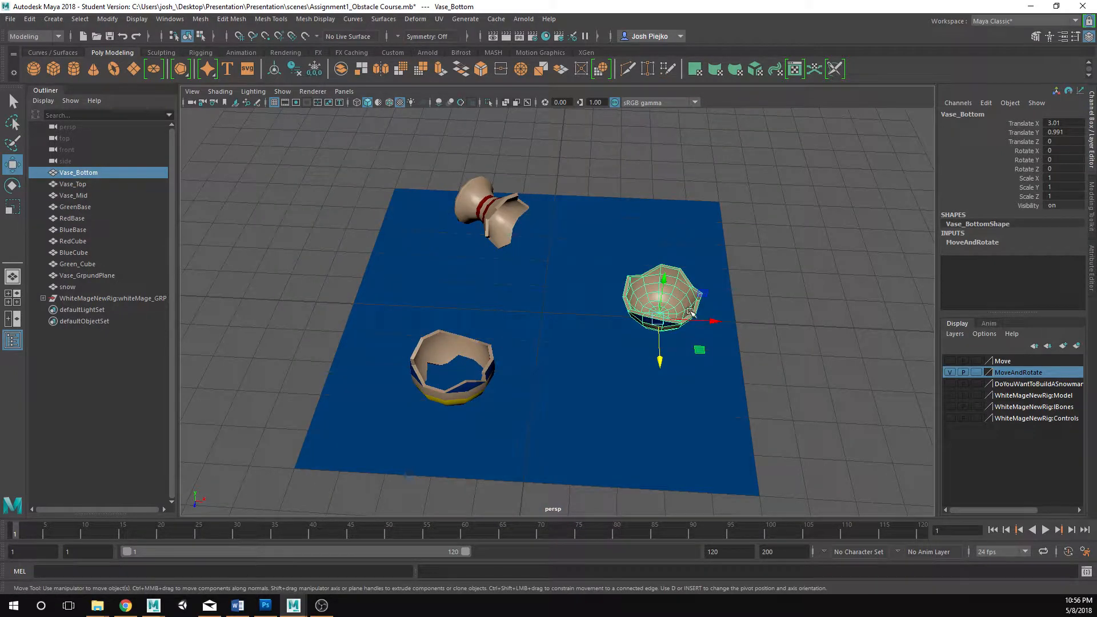
alt+drag(483, 390, 474, 345)
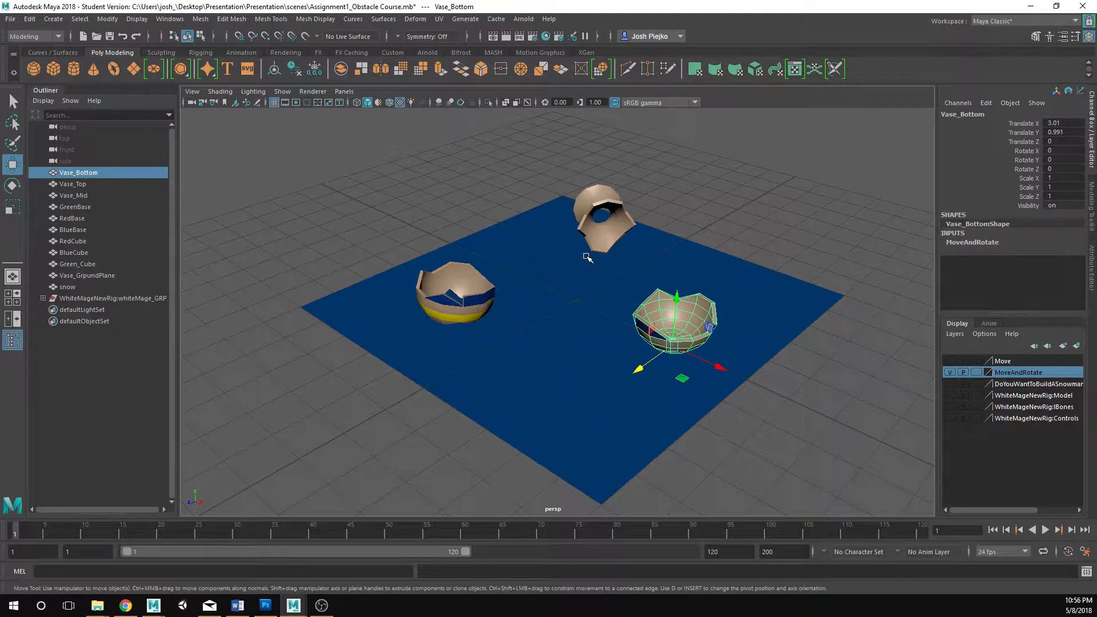
alt+drag(603, 295, 649, 348)
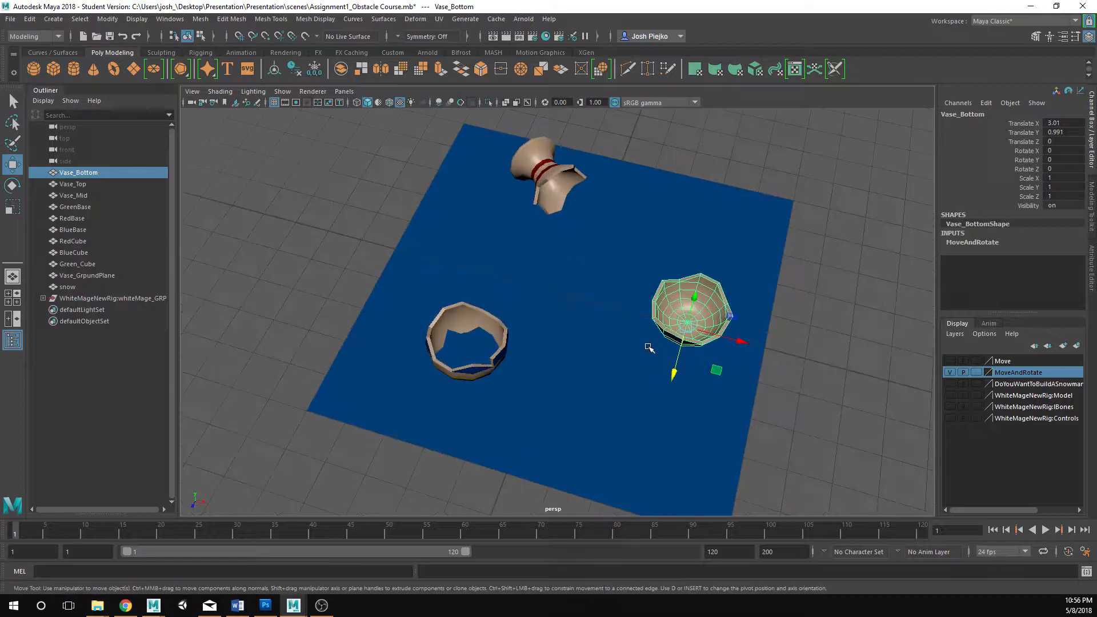
alt+right_drag(649, 348, 707, 376)
alt+middle_drag(783, 379, 742, 375)
alt+drag(669, 359, 592, 279)
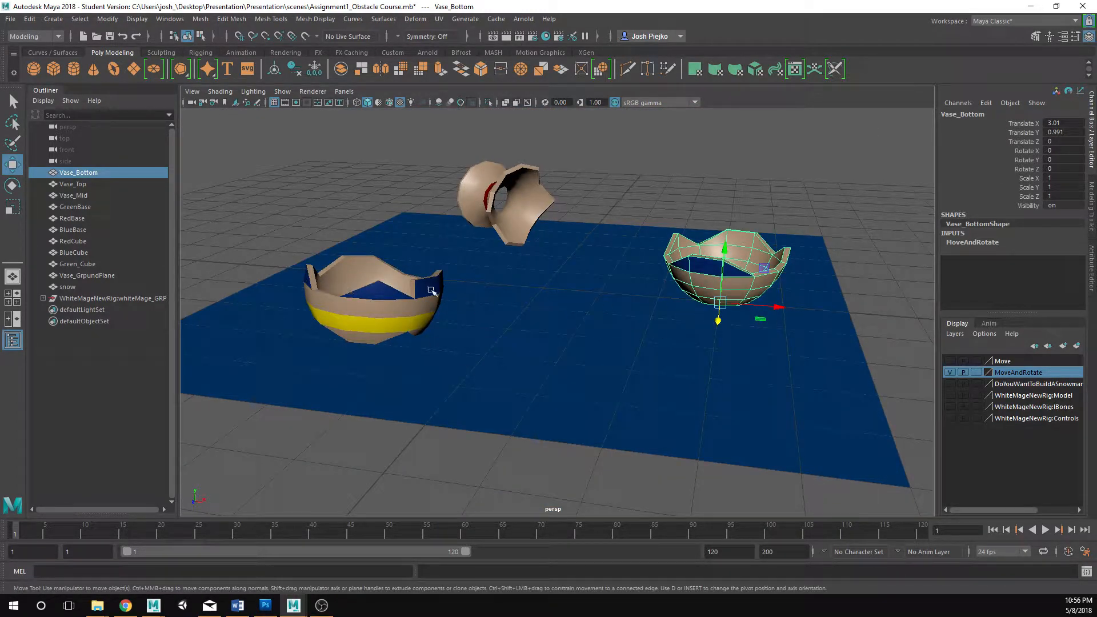
alt+right_drag(406, 297, 705, 347)
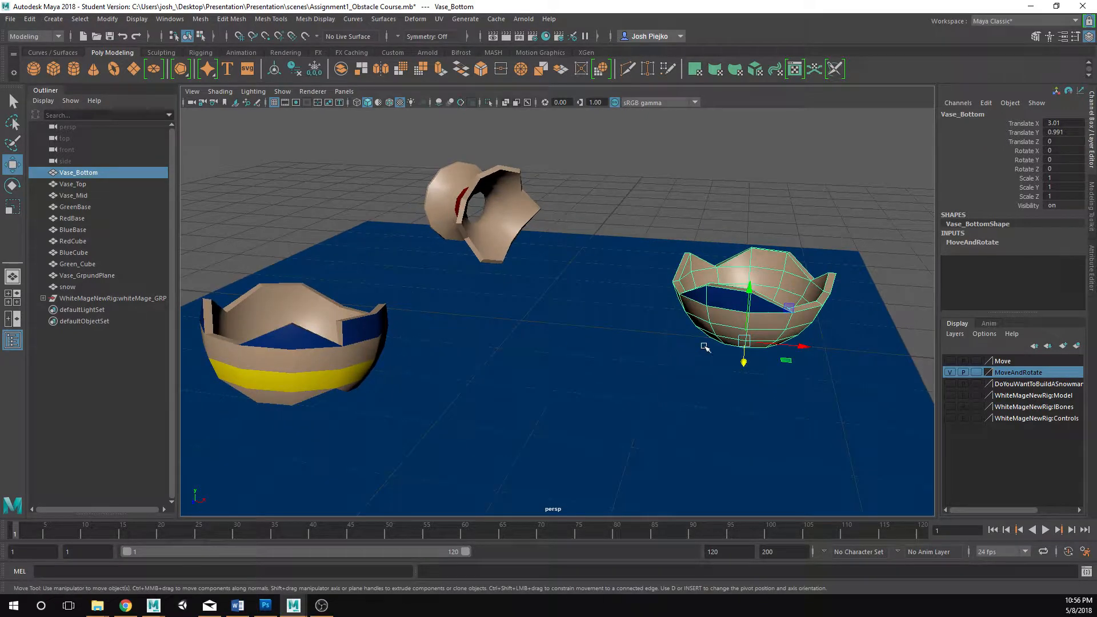
alt+drag(639, 329, 659, 331)
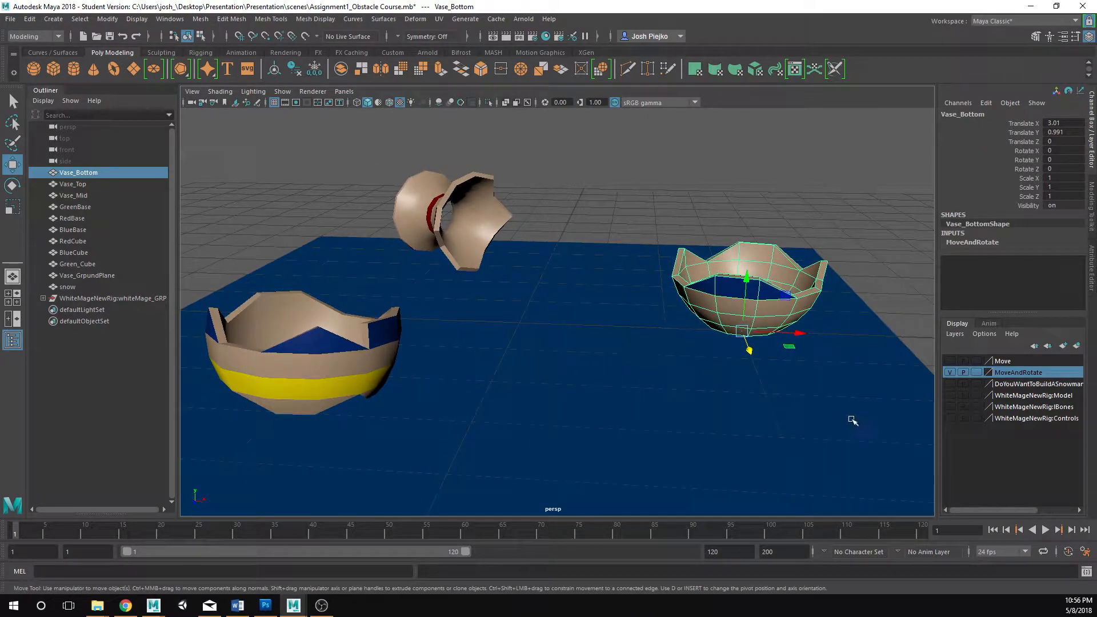
key(x)
key(x)
drag(799, 334, 802, 335)
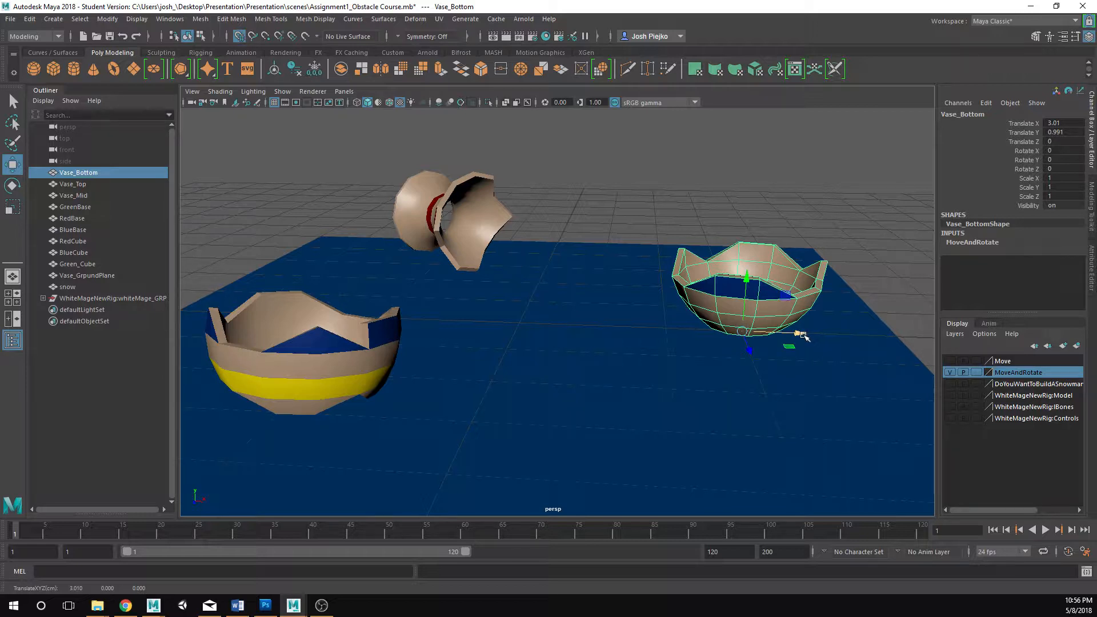
drag(803, 336, 577, 378)
- Compare the shapes and pivots of Vase_Mid, the centred Vase_Bottom and Vase_Top from several angles
click(567, 254)
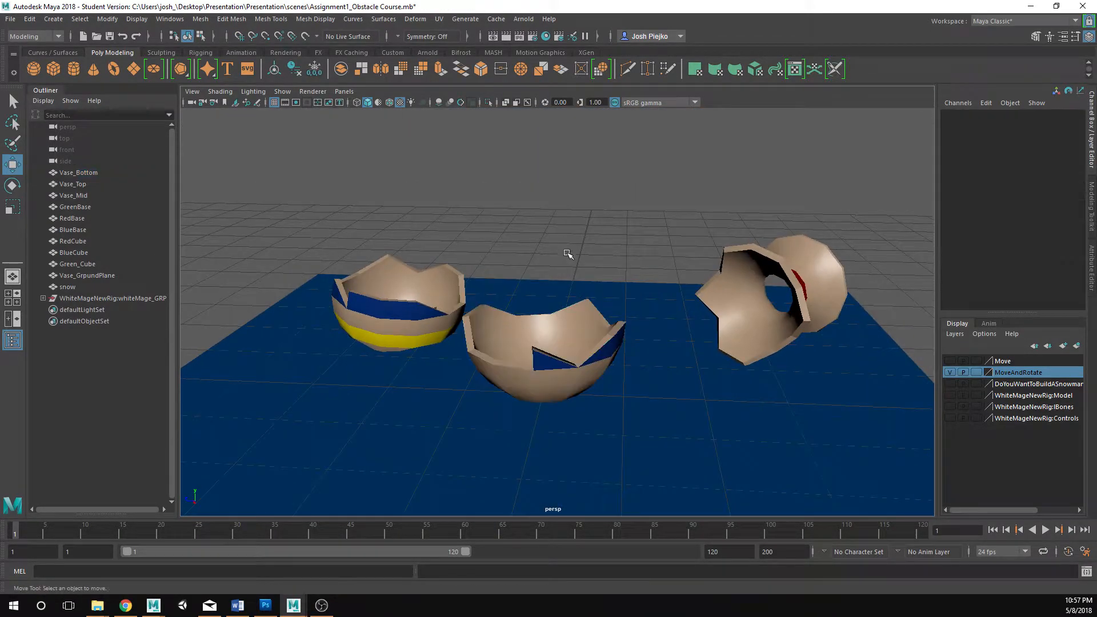
click(433, 304)
alt+drag(417, 353, 463, 326)
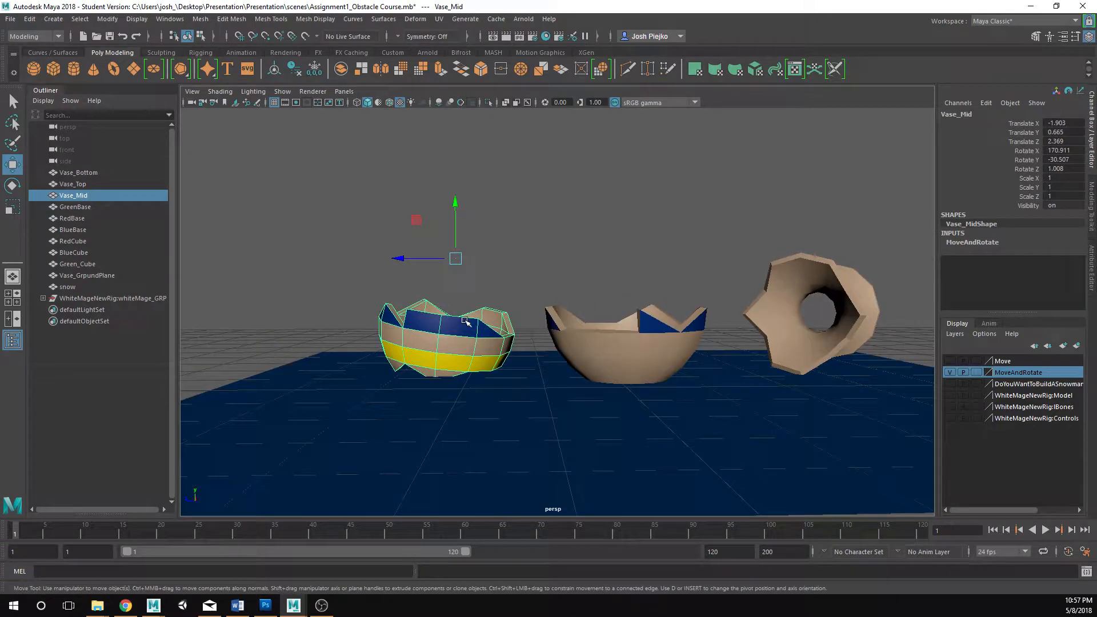
click(676, 340)
alt+drag(627, 383, 662, 377)
alt+middle_drag(676, 405, 595, 378)
alt+right_drag(594, 377, 685, 391)
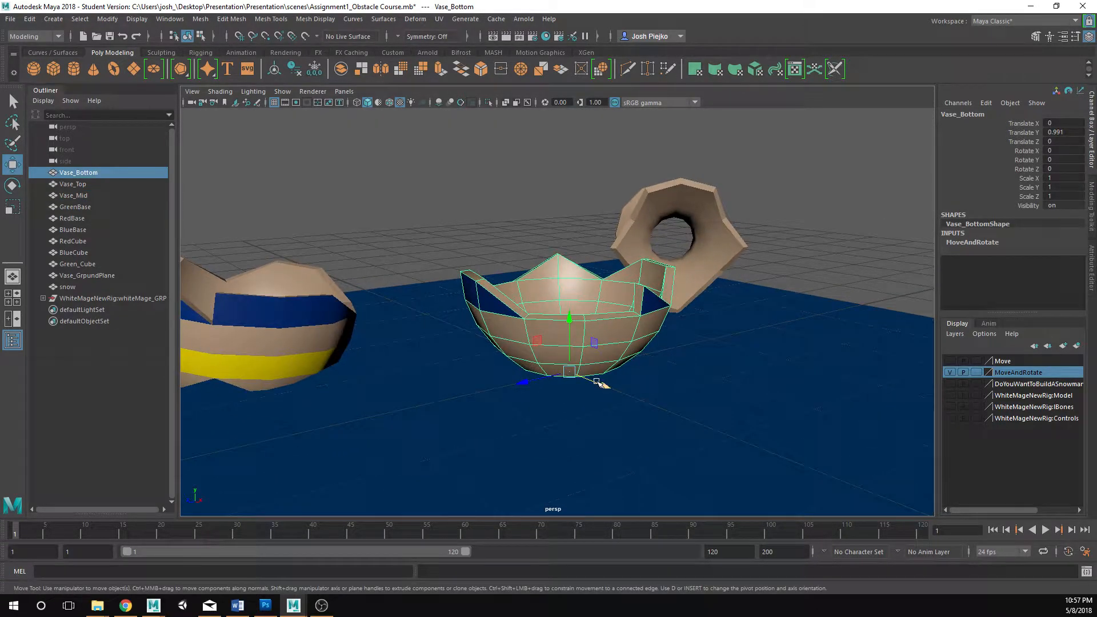
alt+right_drag(599, 383, 566, 400)
alt+drag(571, 380, 556, 439)
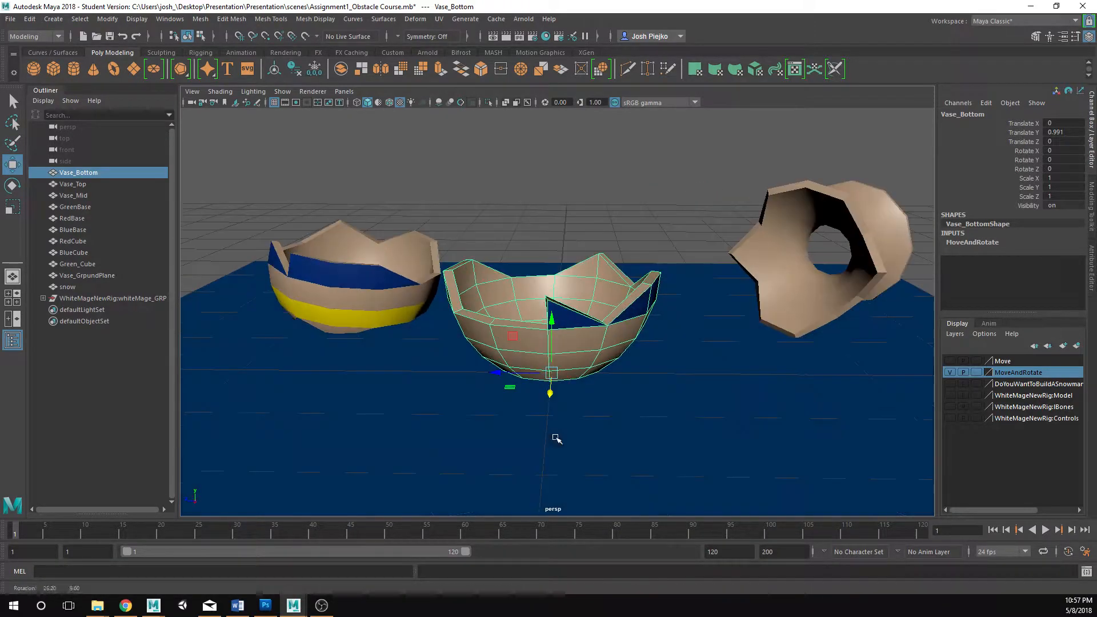
click(760, 275)
alt+drag(741, 289, 482, 316)
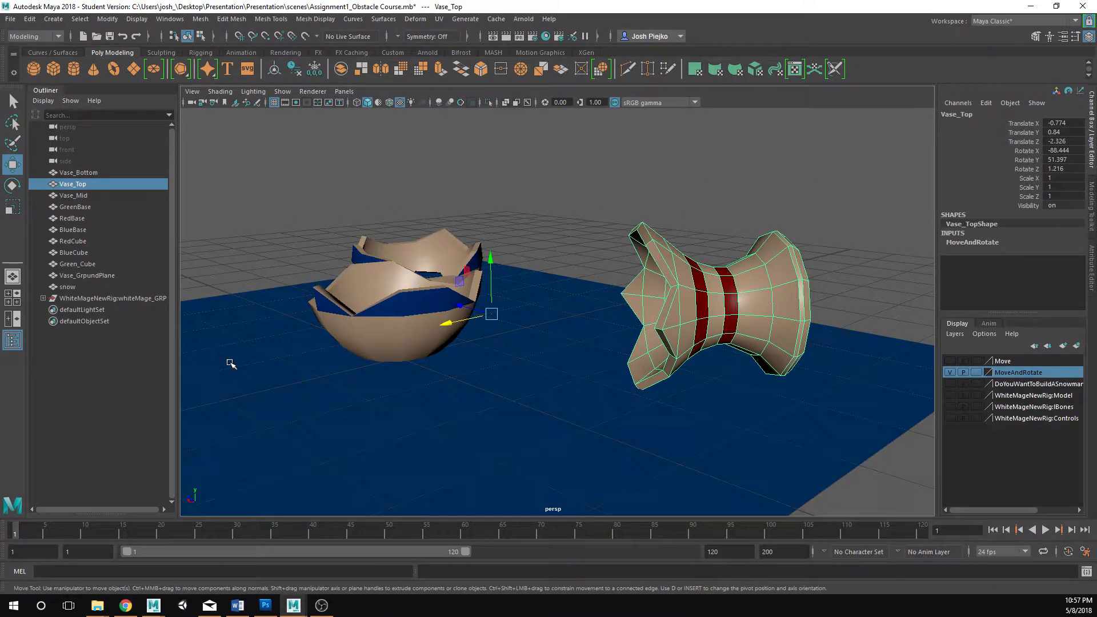
- Snap Vase_Mid's pivot to the grid origin, giving it Translate values of about -0.062, -0.98 and 0.135
alt+drag(230, 364, 375, 355)
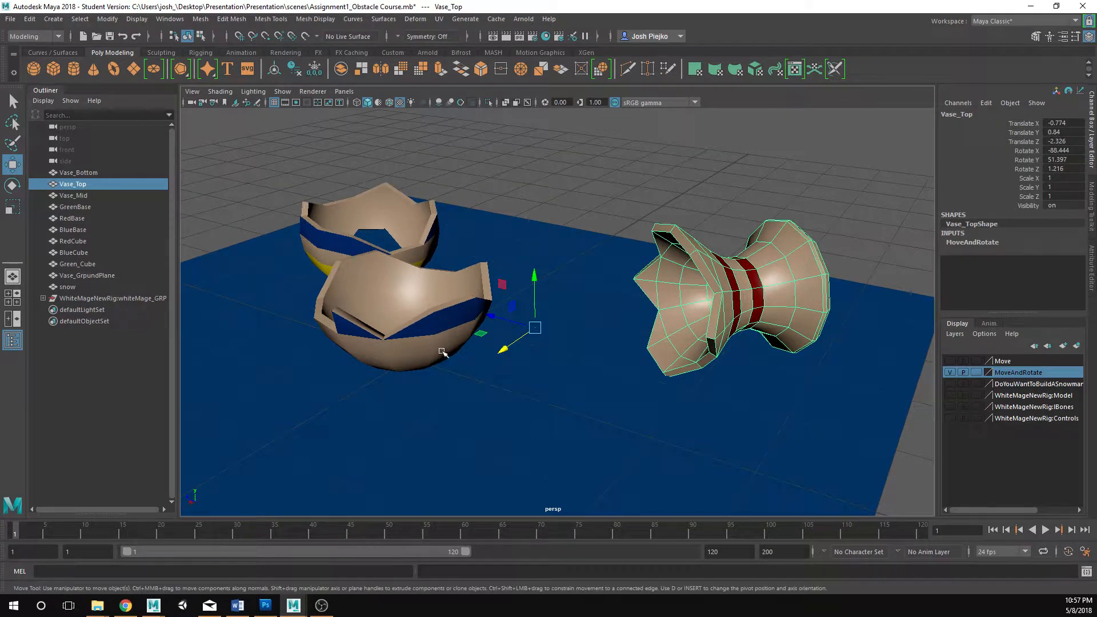
alt+middle_drag(366, 368, 424, 367)
alt+drag(424, 367, 457, 363)
alt+middle_drag(667, 440, 742, 443)
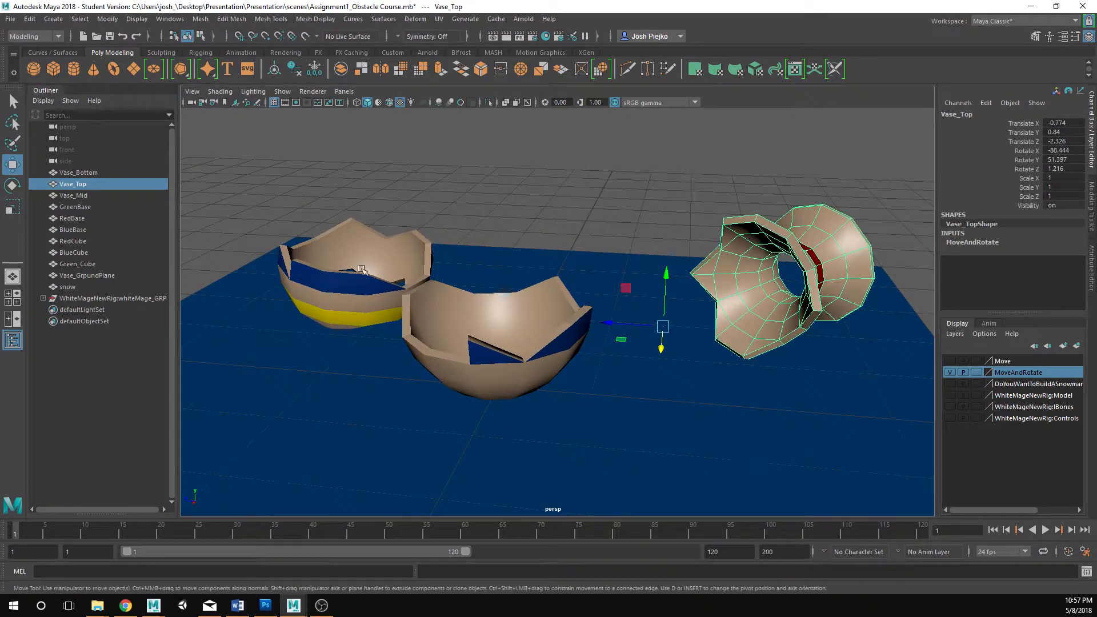
click(362, 270)
alt+drag(365, 372, 622, 438)
key(x)
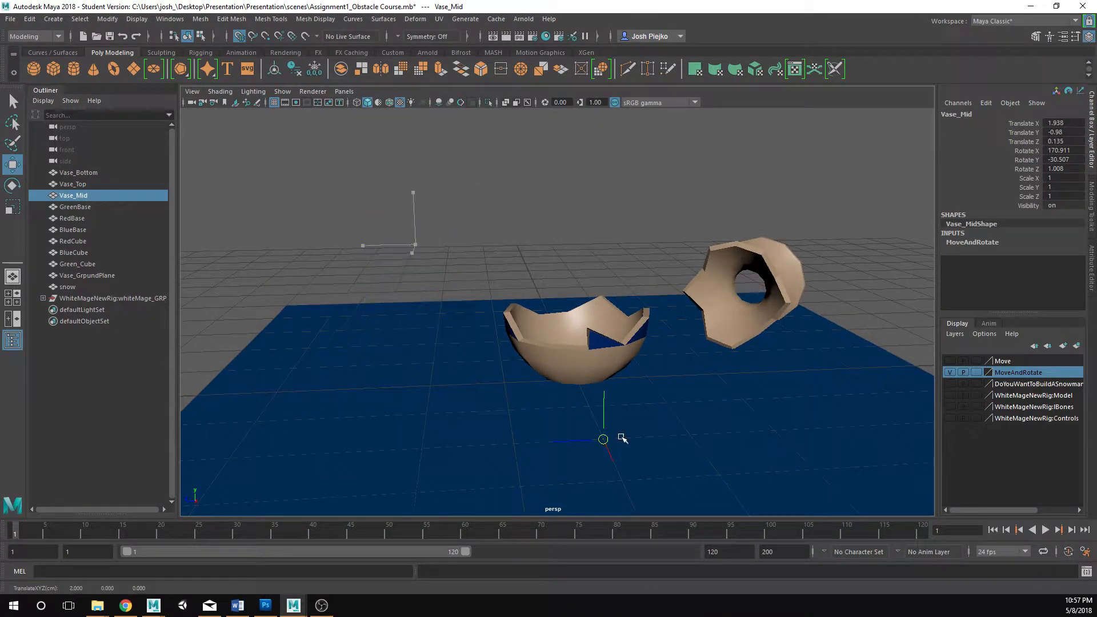
drag(582, 381, 580, 381)
alt+drag(682, 392, 490, 406)
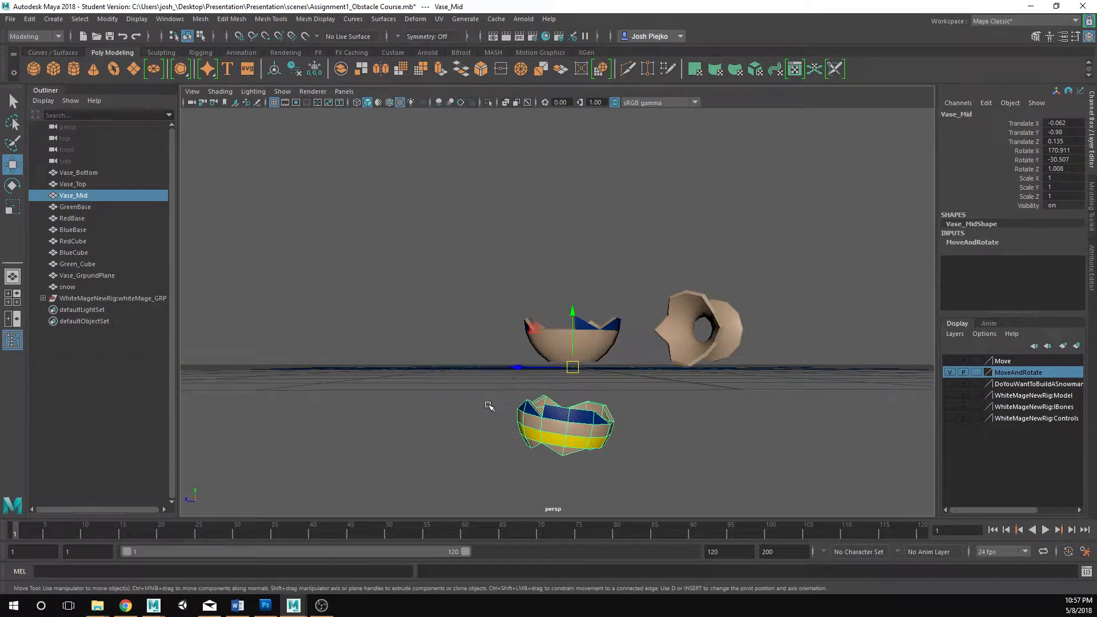
- Try rotating Vase_Mid about 100 degrees around its own Z axis, and undo the rotation
key(e)
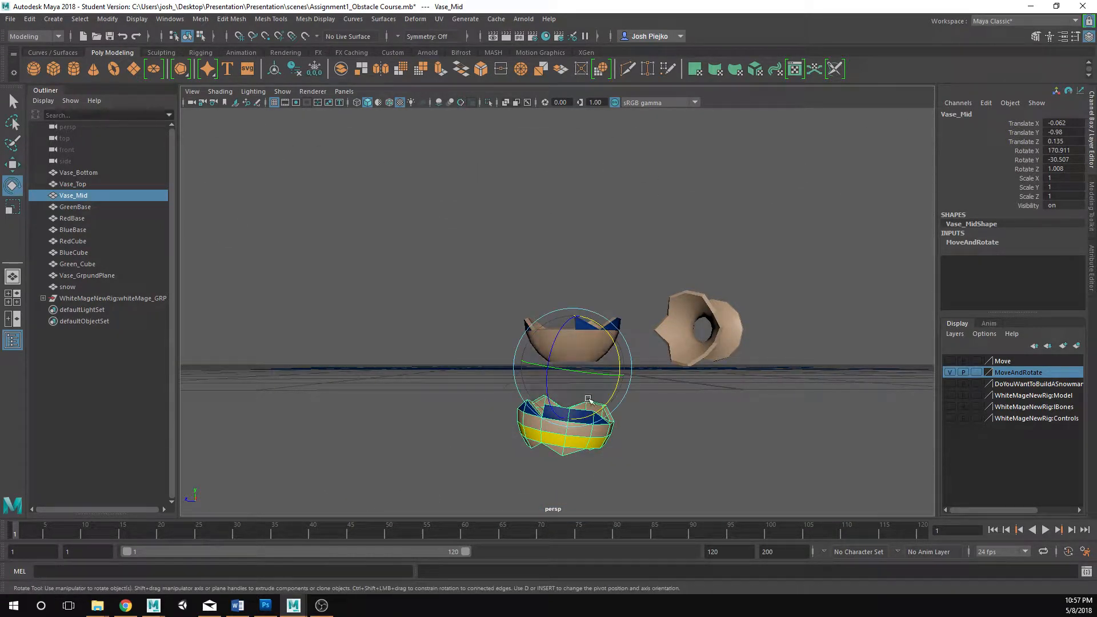
alt+drag(678, 383, 531, 416)
alt+right_drag(532, 417, 575, 386)
alt+drag(575, 386, 603, 302)
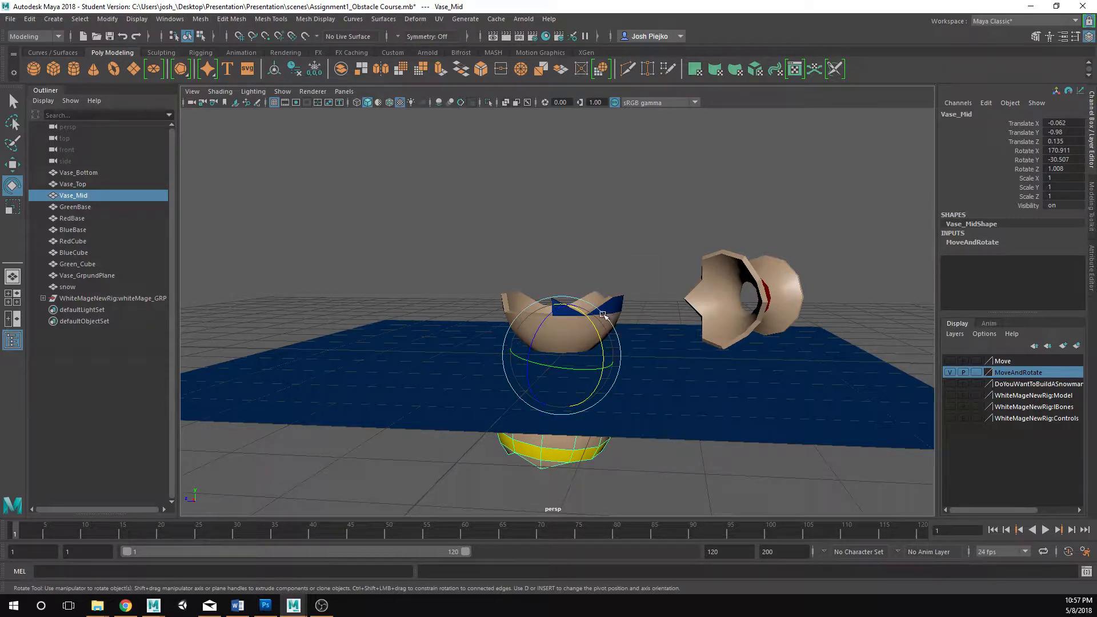
drag(583, 367, 526, 412)
key(ctrl+z)
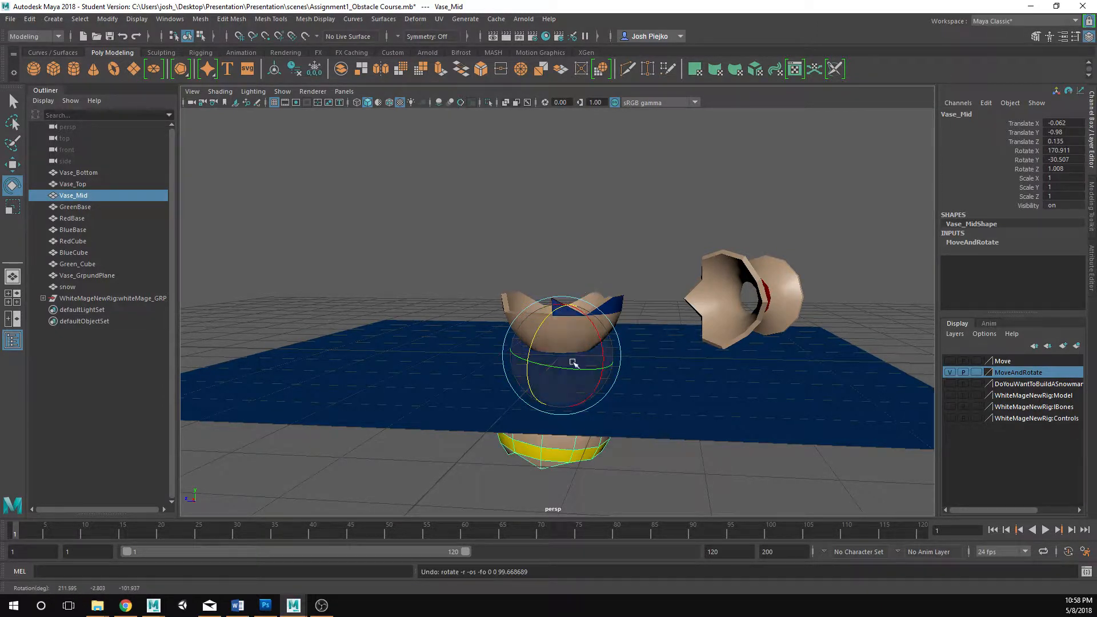
alt+drag(663, 409, 588, 354)
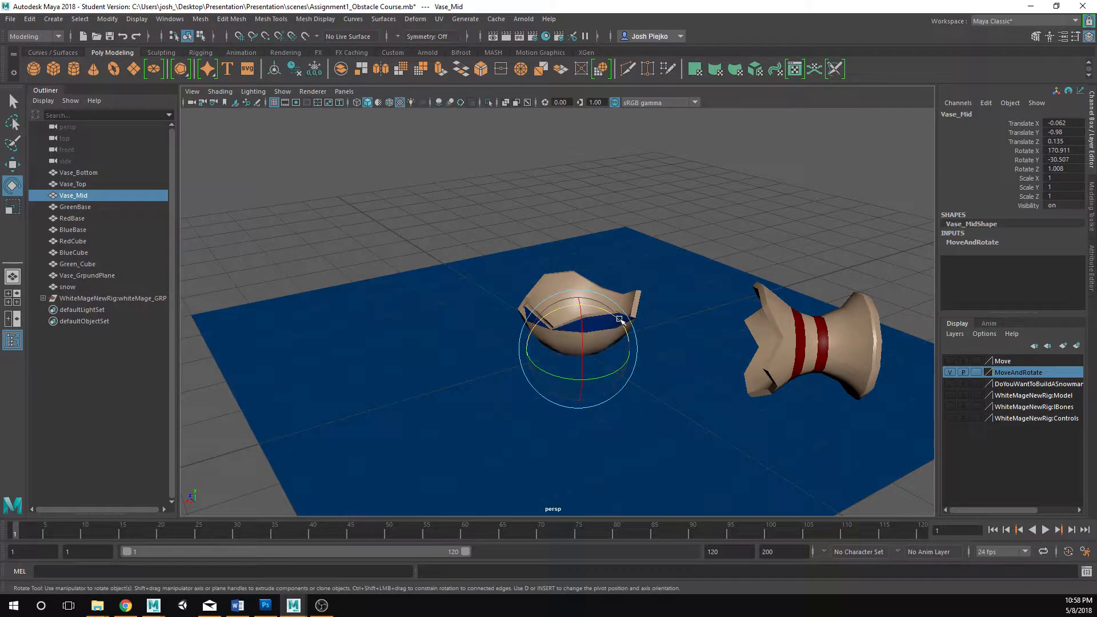
alt+drag(630, 378, 436, 380)
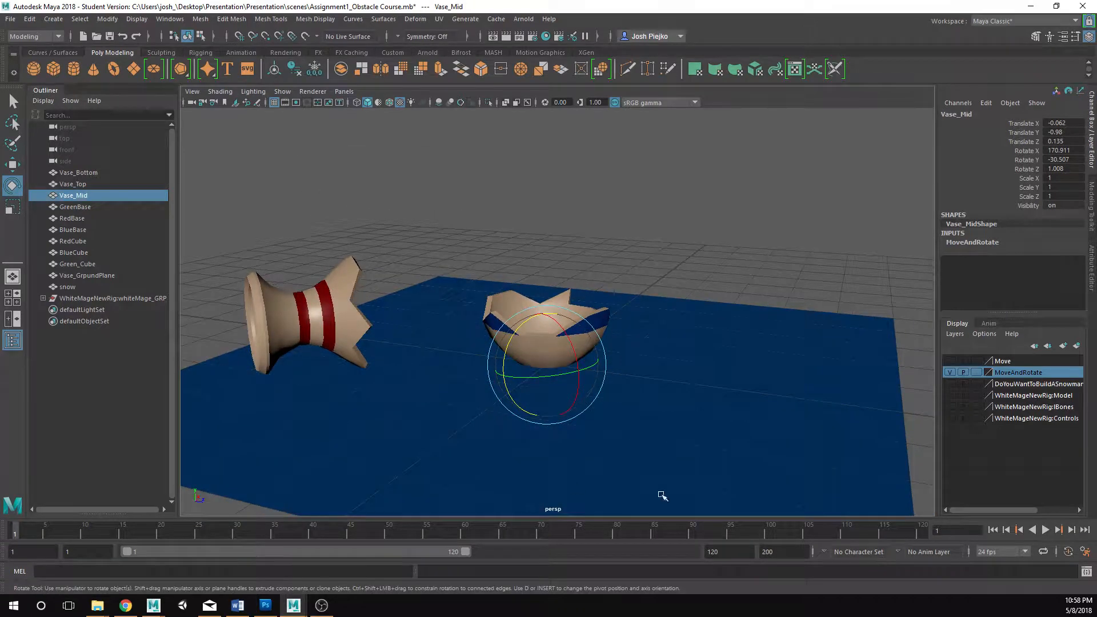
- Rotate Vase_Mid around the grid origin until it stands over Vase_Bottom, at Rotate X about -180 and Rotate Z about 180
alt+drag(777, 405, 640, 384)
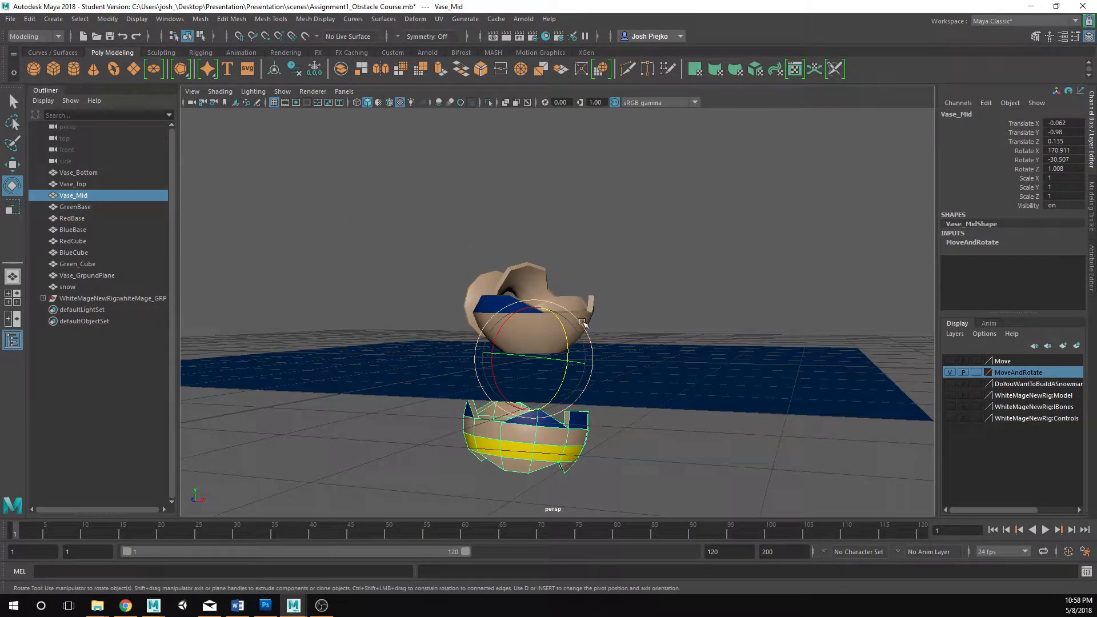
drag(589, 336, 593, 327)
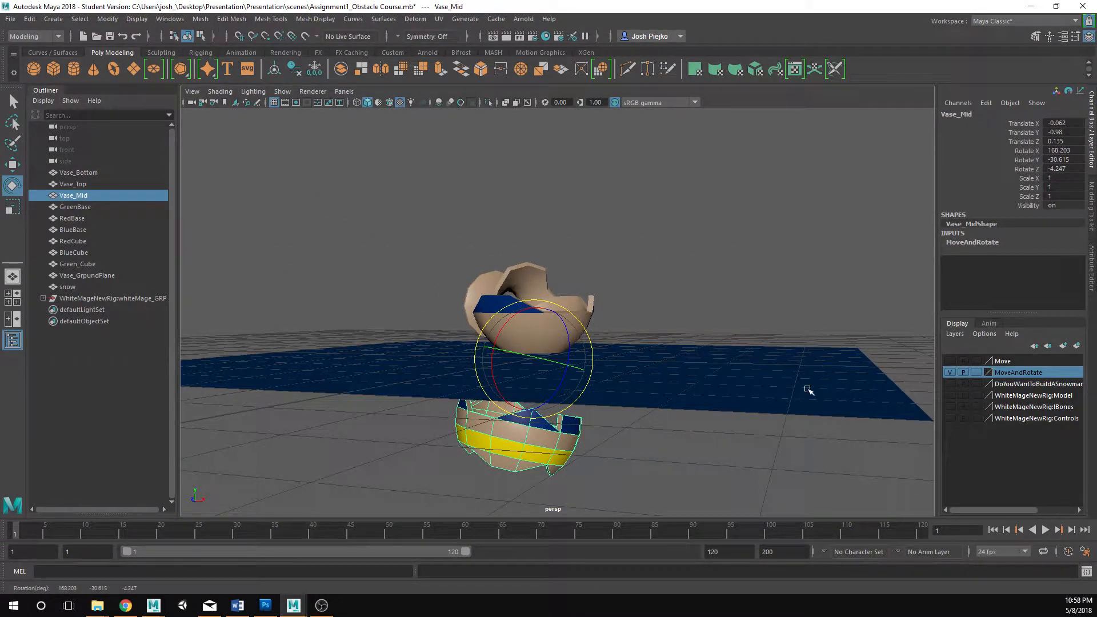
alt+drag(544, 398, 548, 363)
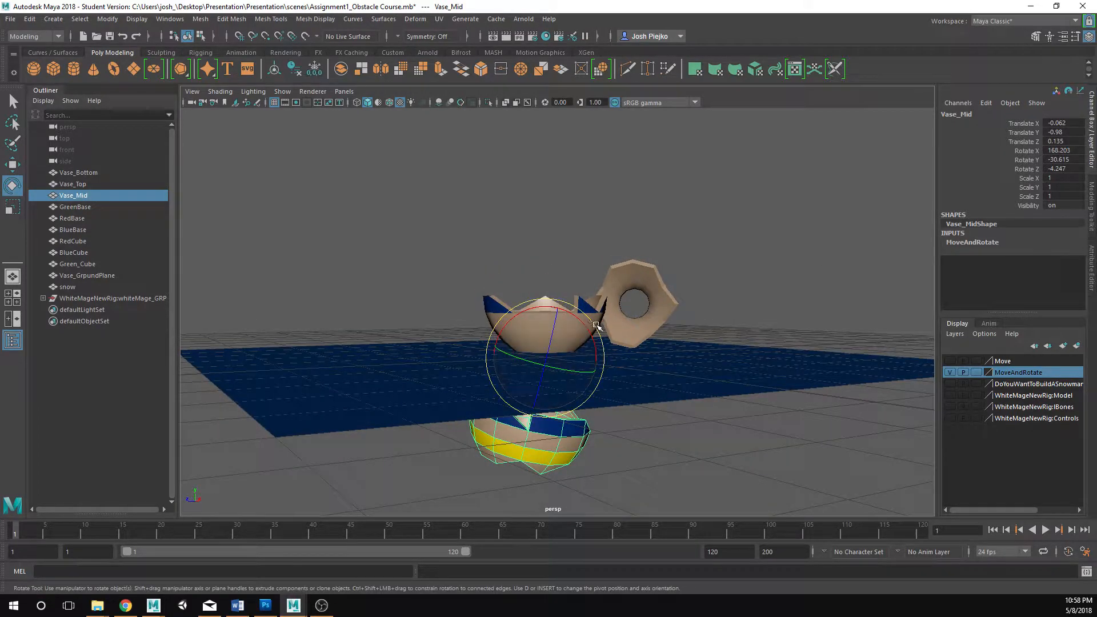
drag(597, 326, 484, 385)
alt+drag(547, 384, 458, 385)
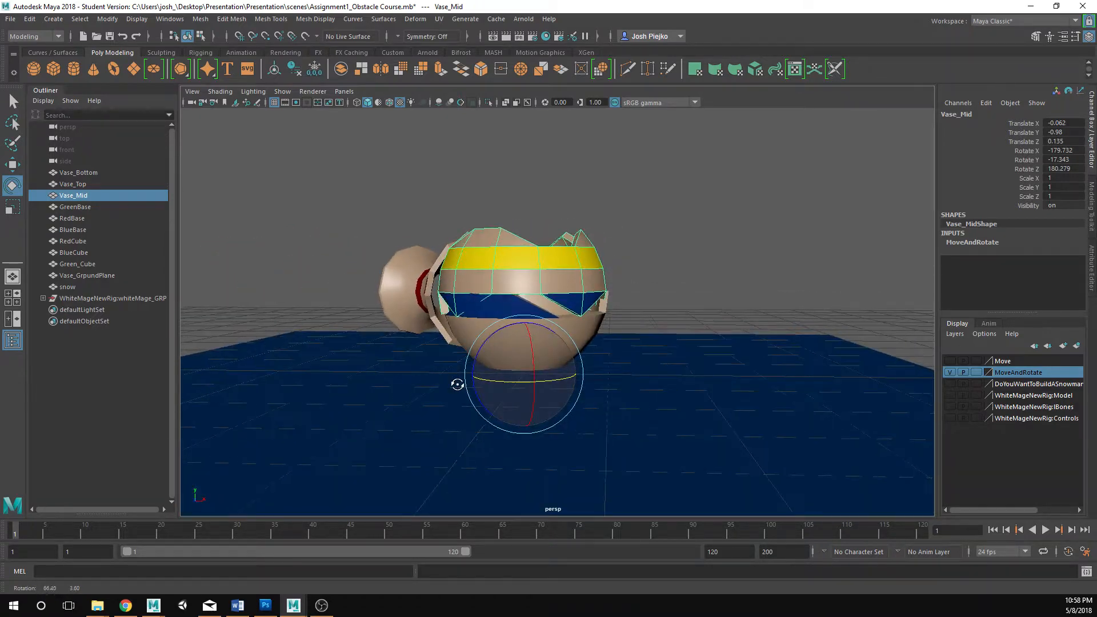
- Turn Vase_Mid around the vertical axis to Rotate Y about 182, fitting its broken lower edge into Vase_Bottom
drag(556, 382, 544, 383)
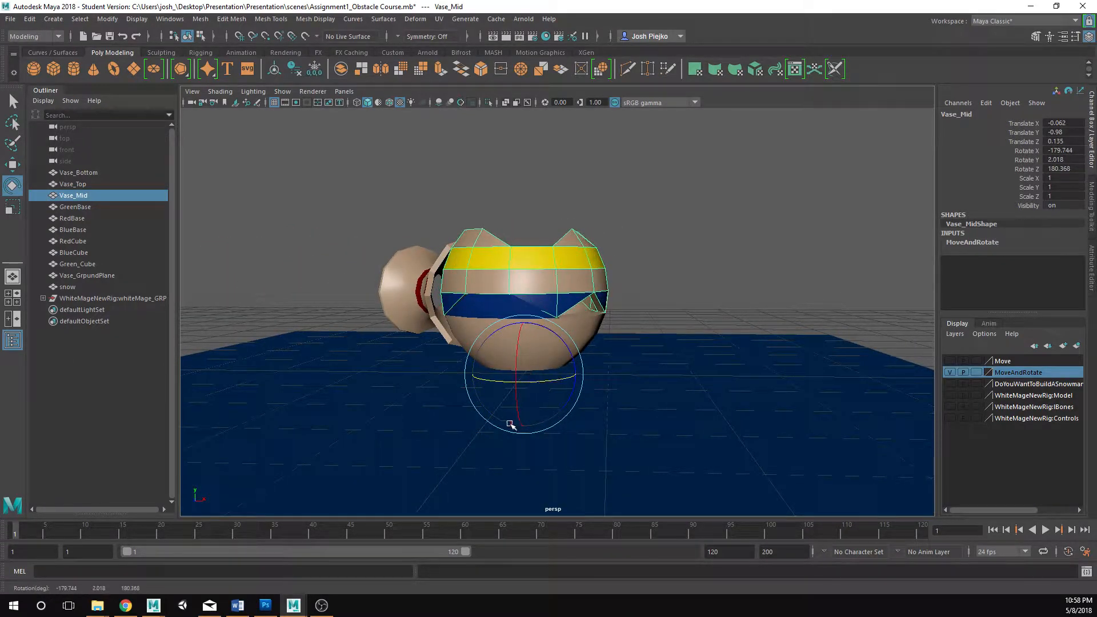
alt+drag(511, 425, 469, 390)
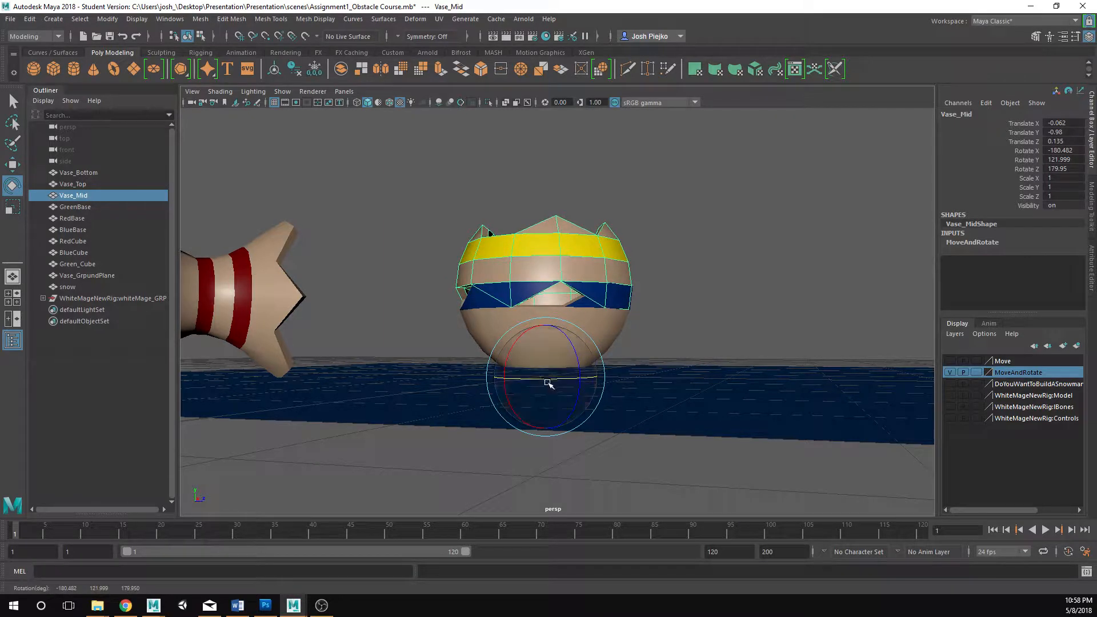
drag(533, 380, 449, 399)
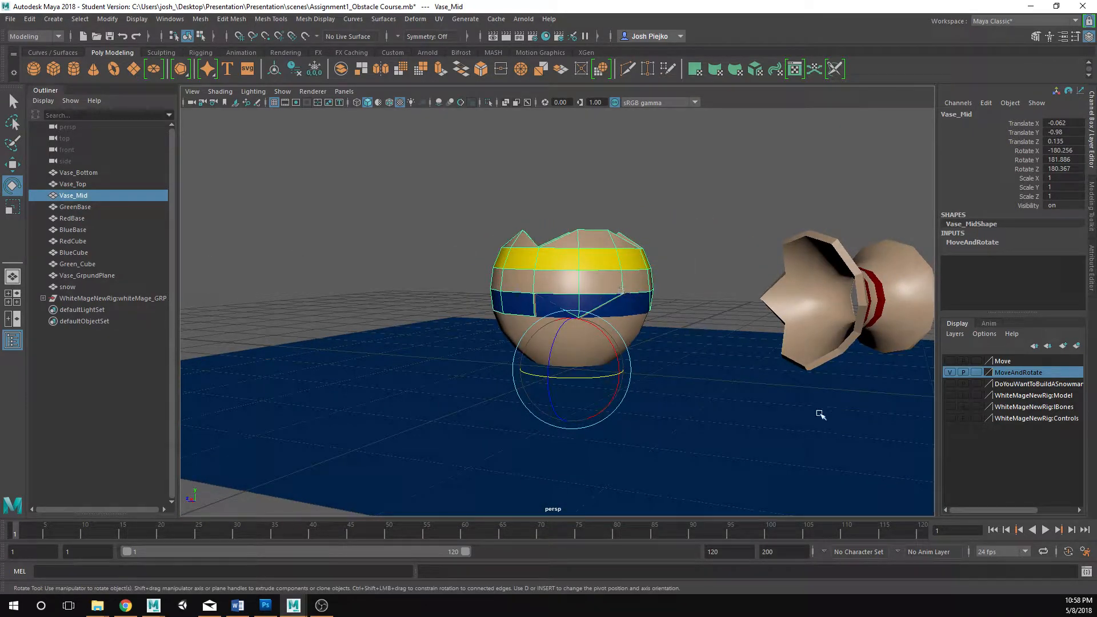
alt+right_drag(419, 385, 712, 400)
alt+right_drag(786, 400, 582, 340)
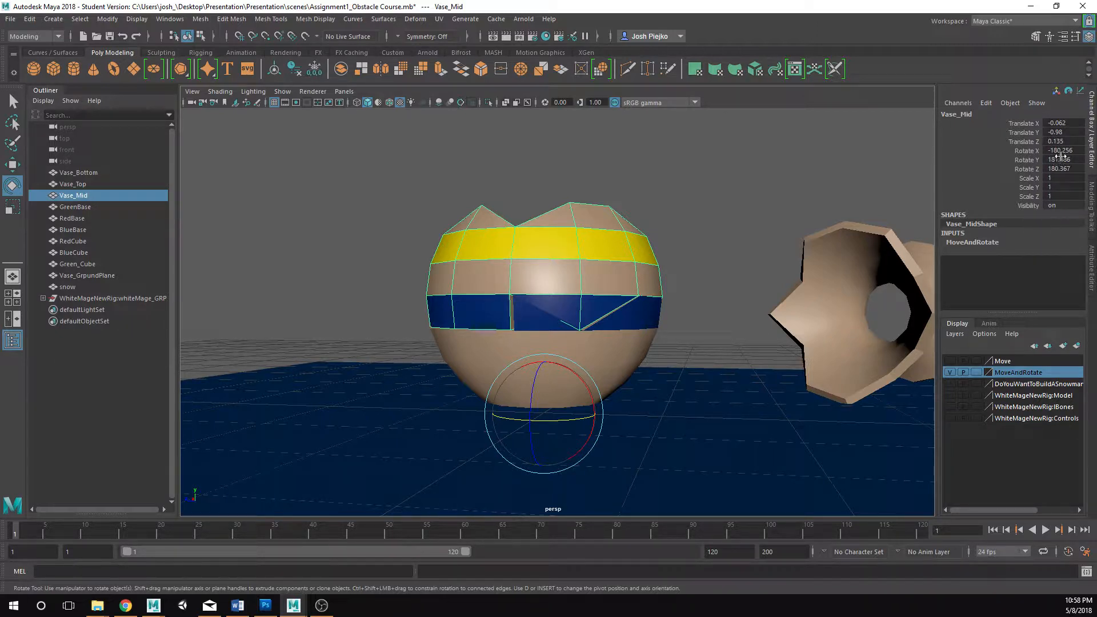
- Set Vase_Mid's exact rotation to Rotate X -180, Rotate Y 180 and Rotate Z 180
click(1080, 152)
text(-180)
key(Return)
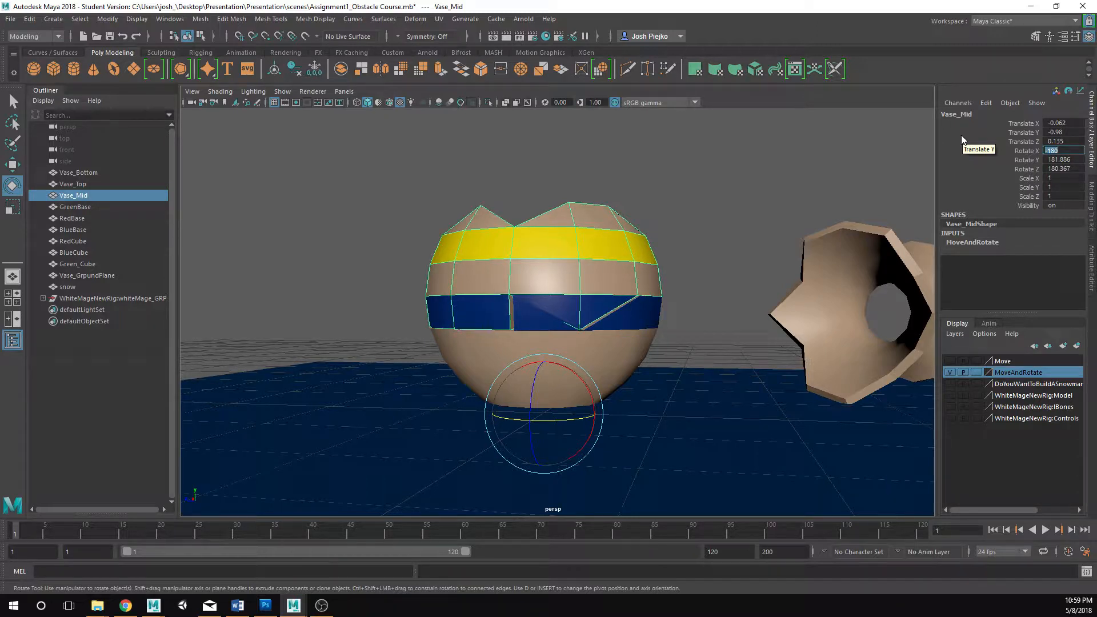
key(Tab)
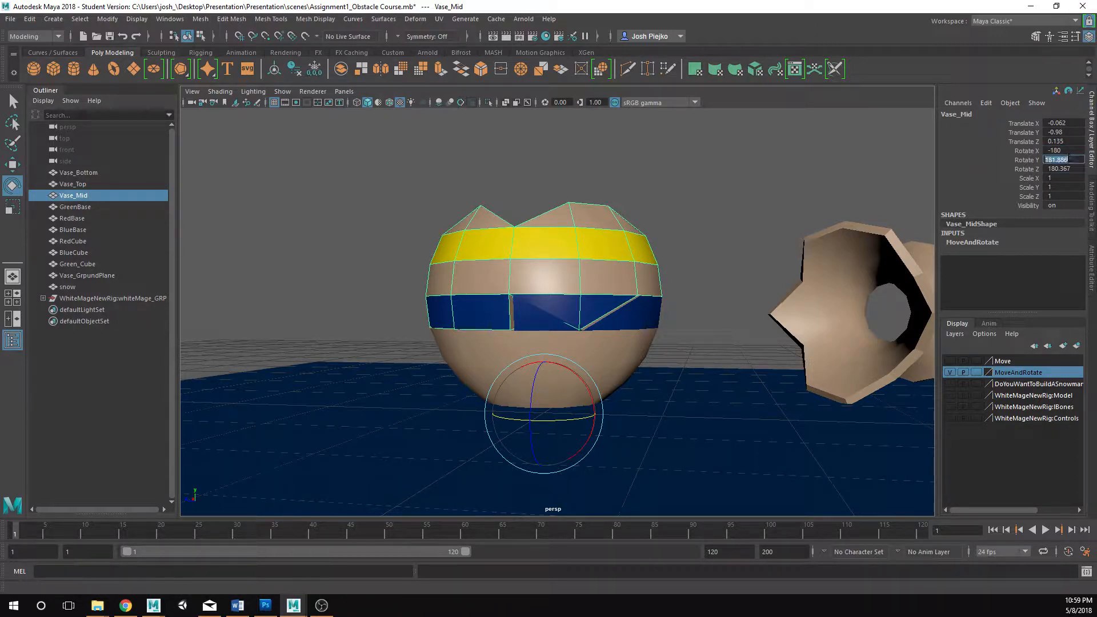
text(180)
key(Return)
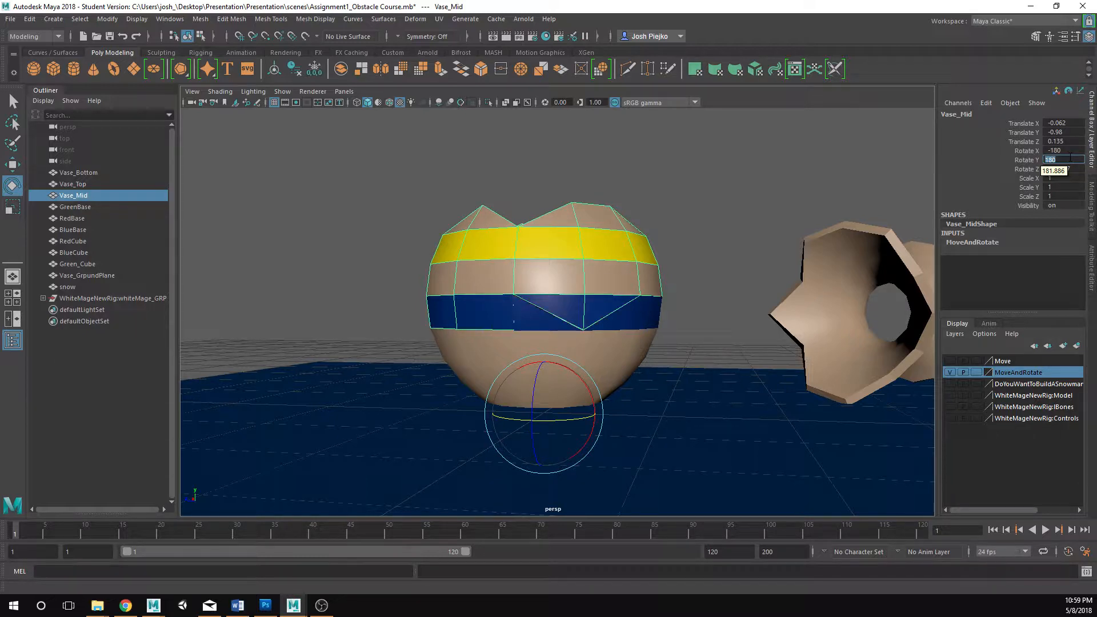
key(Tab)
text(180)
key(Return)
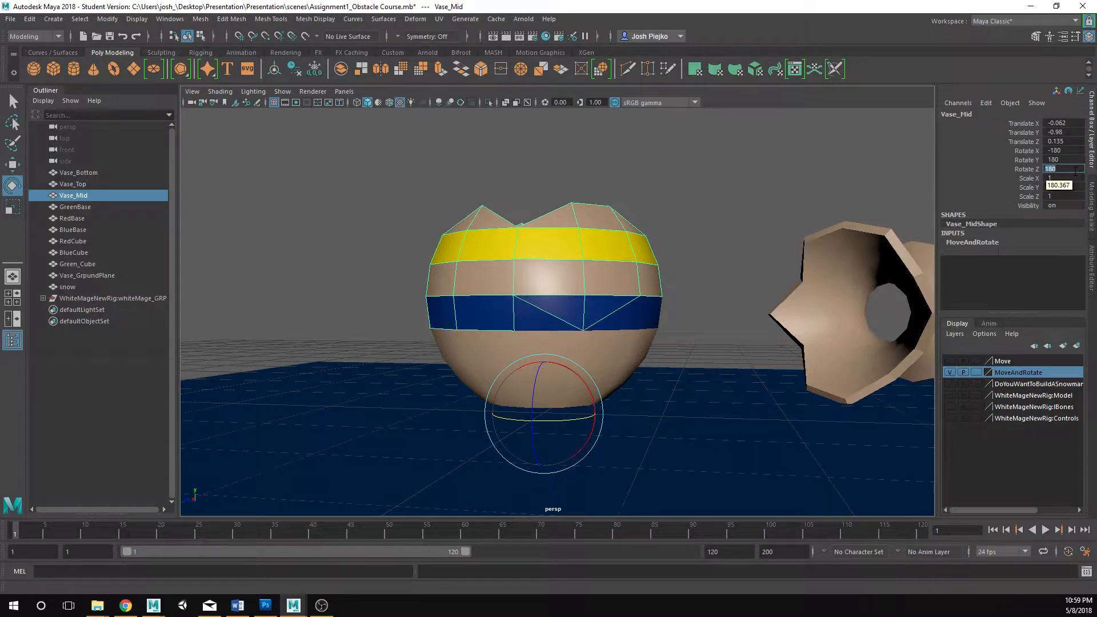
- Inspect the seam between Vase_Mid and Vase_Bottom from several angles, selecting each piece in turn
click(723, 234)
mouse_move(592, 344)
alt+mouse_down()
mouse_move(544, 351)
mouse_move(608, 330)
alt+mouse_up()
click(544, 351)
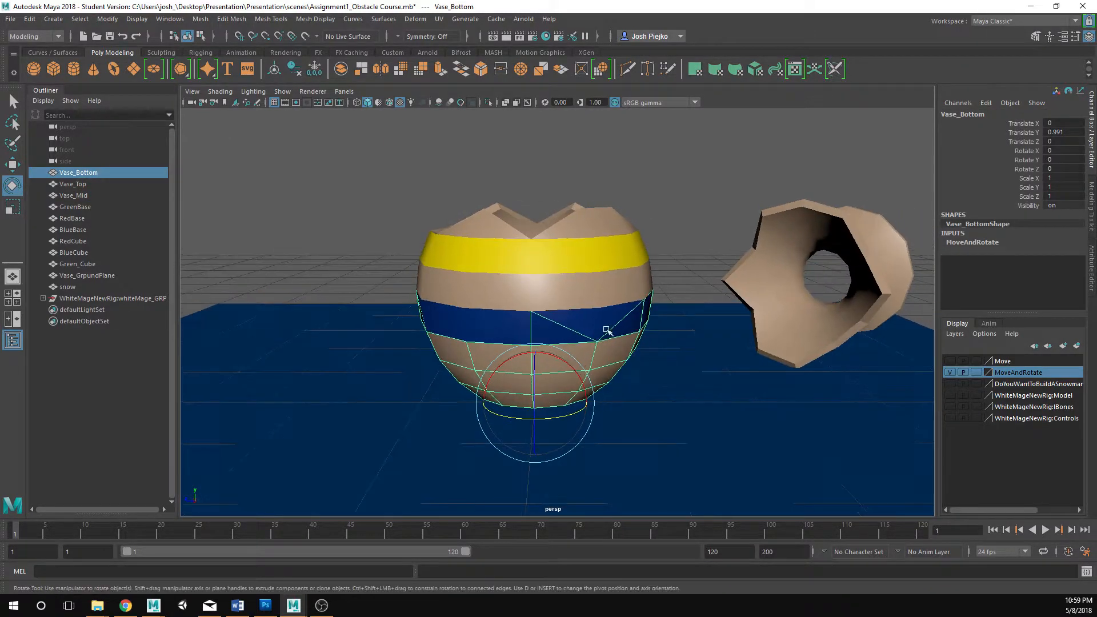
click(682, 232)
alt+drag(682, 232, 661, 318)
click(560, 316)
click(723, 236)
alt+drag(592, 359, 649, 340)
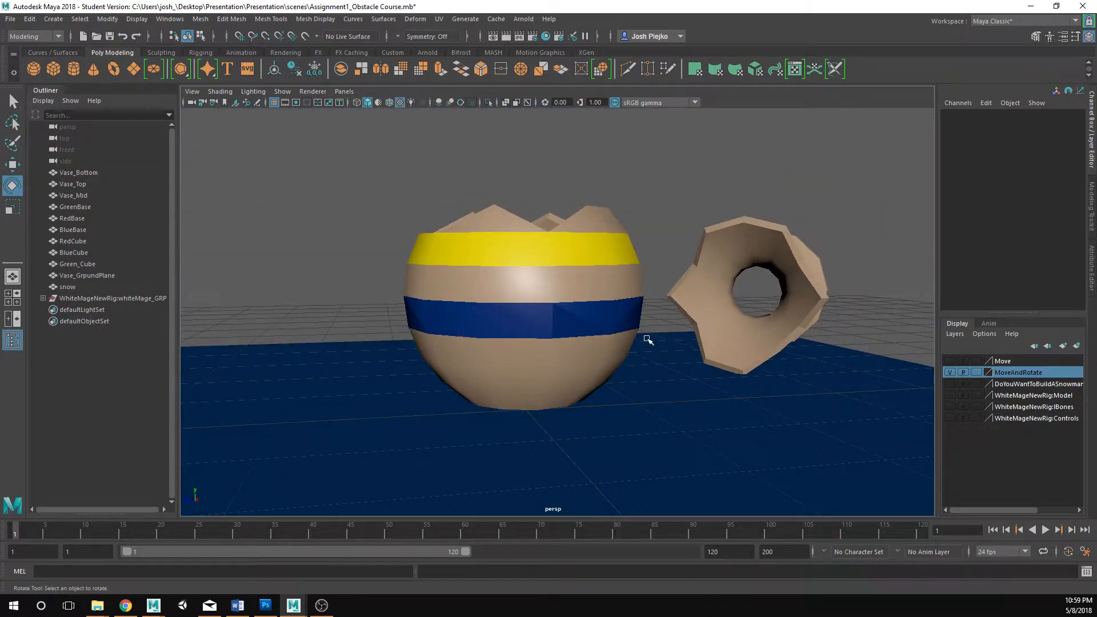
click(589, 302)
click(575, 359)
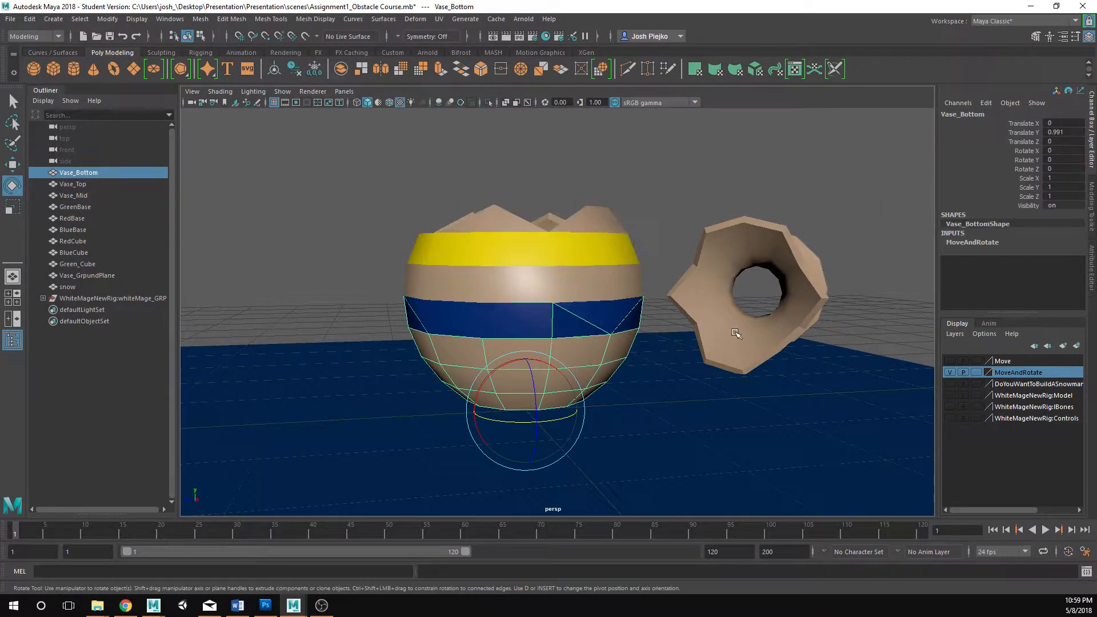
- Select Vase_Top and move it with grid snapping toward the base of the joined pieces
click(816, 272)
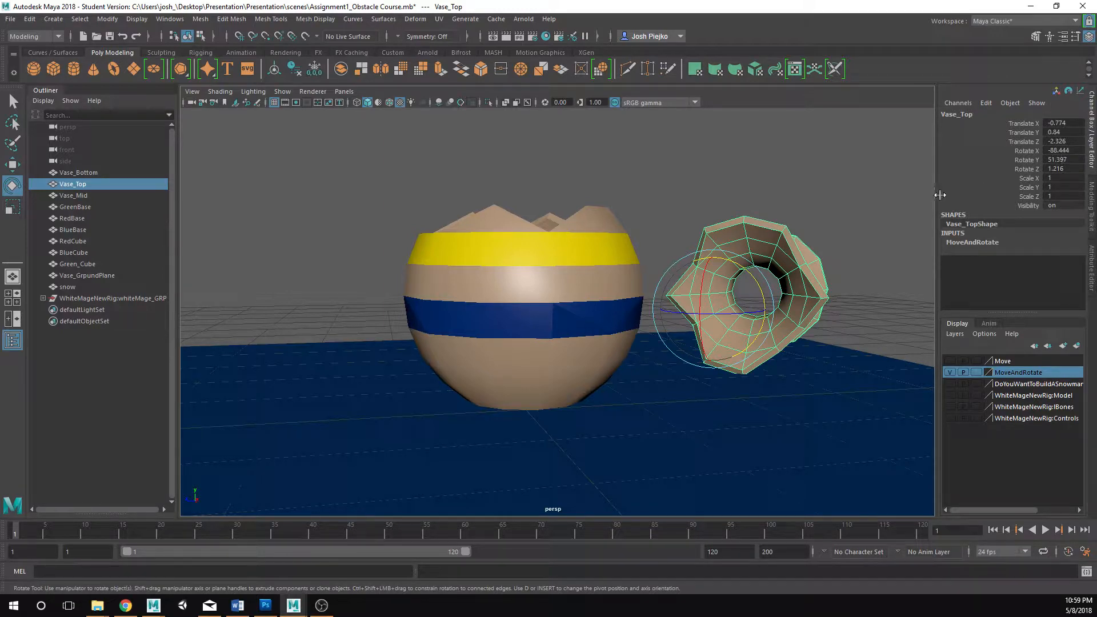
alt+drag(752, 302, 693, 359)
alt+middle_drag(693, 359, 413, 346)
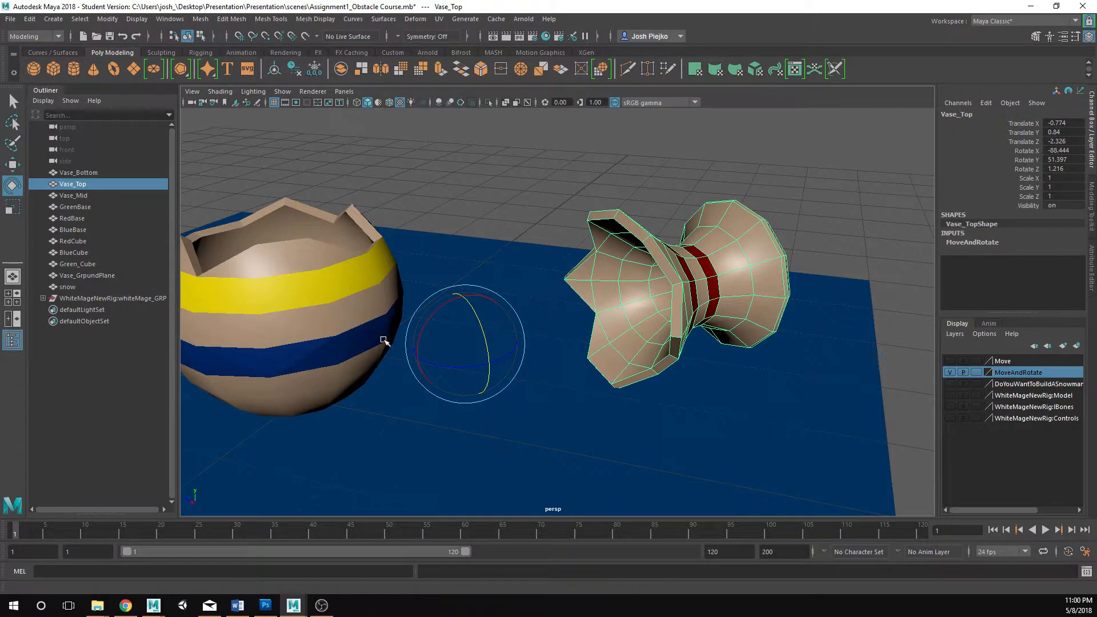
alt+drag(388, 337, 586, 312)
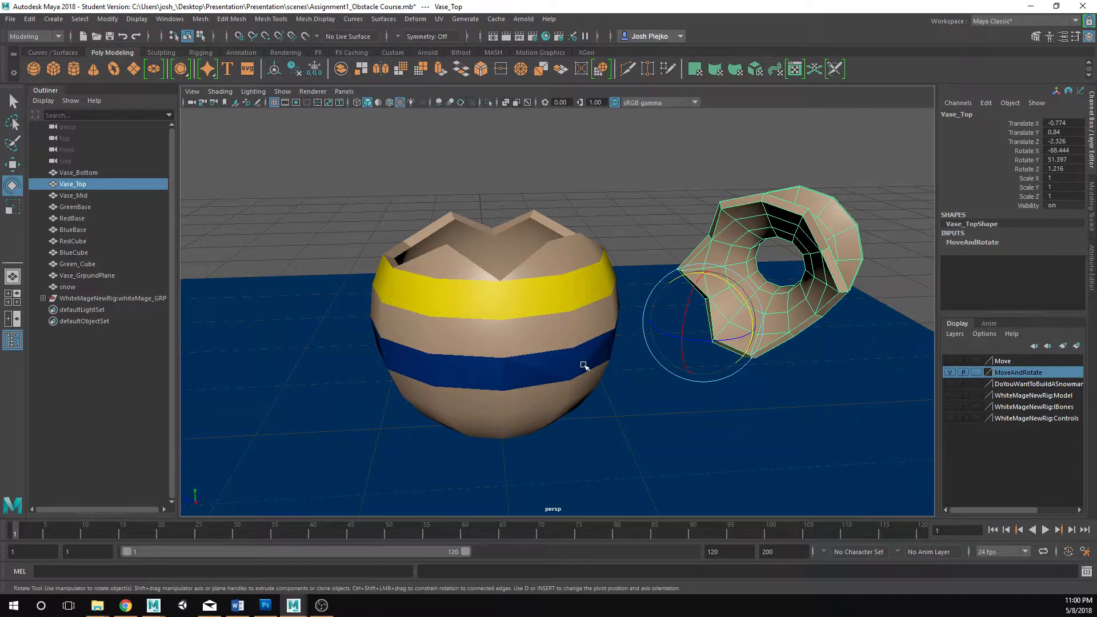
alt+drag(584, 366, 786, 421)
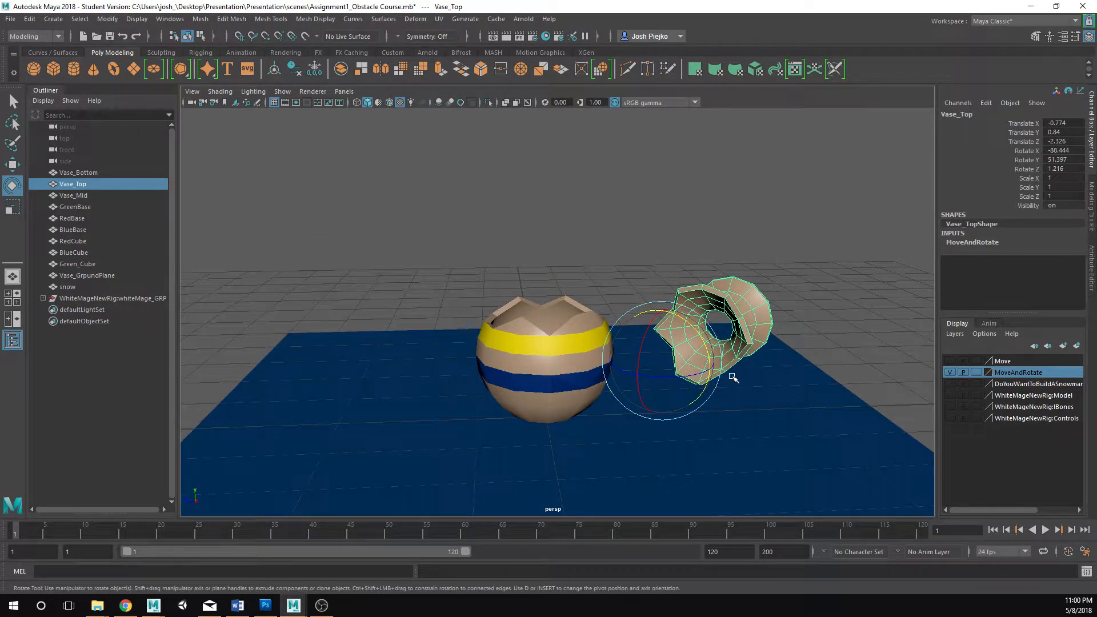
key(w)
alt+drag(695, 434, 673, 379)
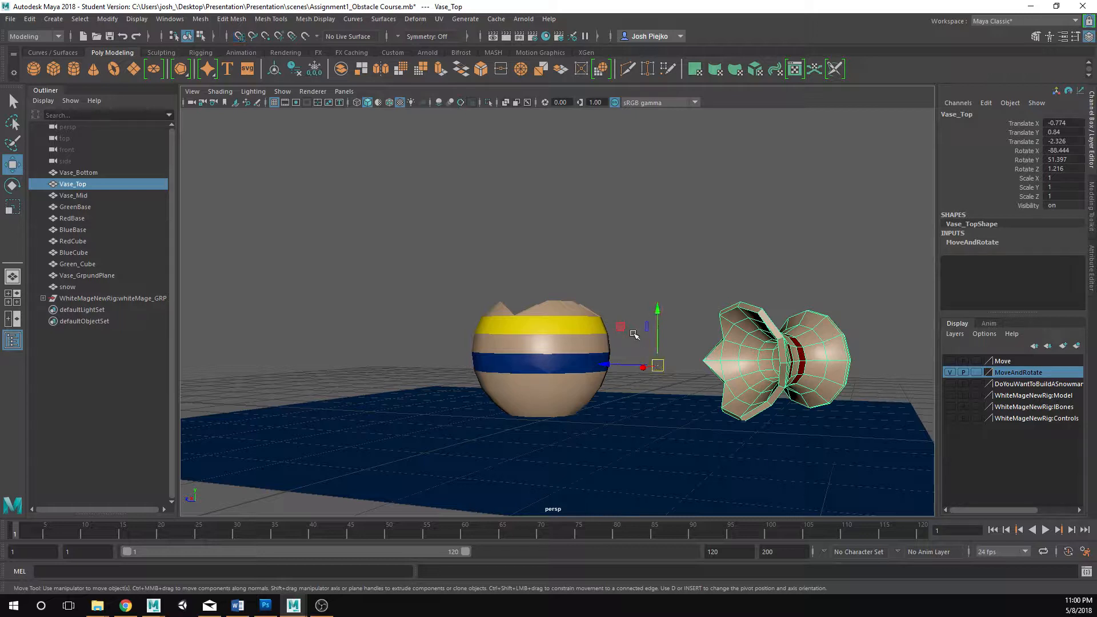
alt+drag(666, 348, 681, 367)
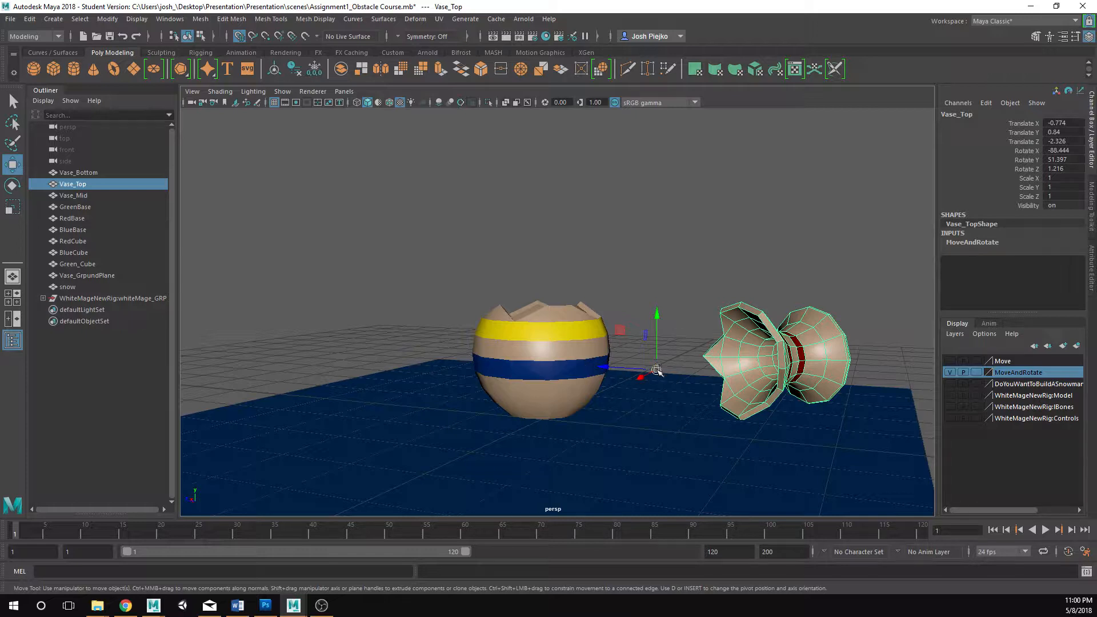
drag(658, 370, 503, 421)
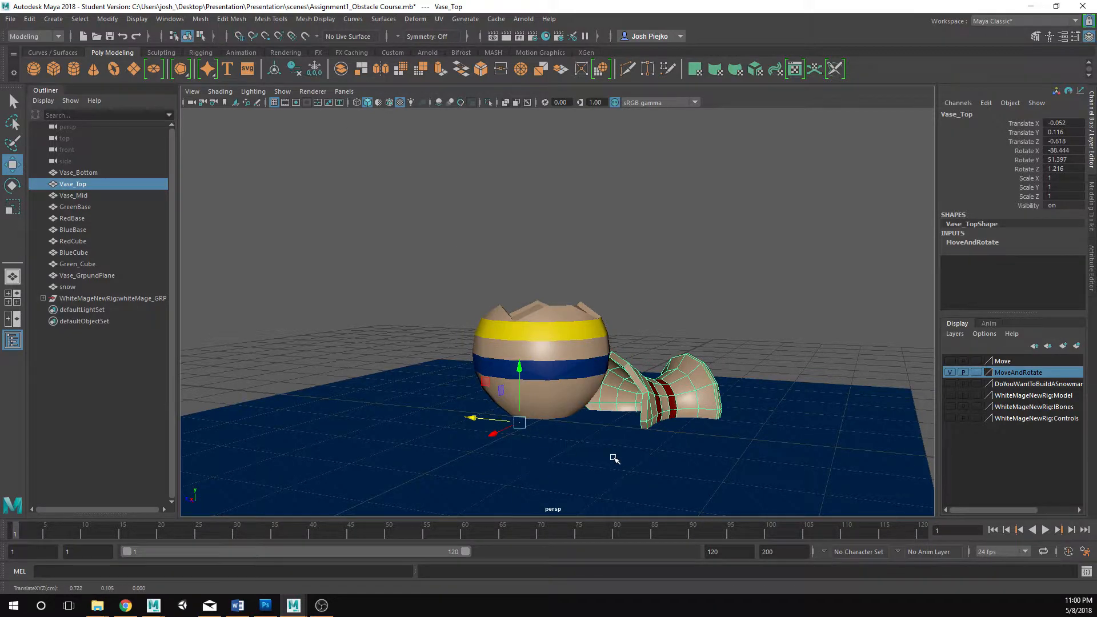
- Snap Vase_Top's pivot to the grid origin, giving it Translate values of about -0.774, 0.01 and -0.618
alt+drag(613, 455, 556, 456)
key(x)
drag(495, 437, 538, 434)
alt+right_drag(563, 474, 673, 453)
key(x)
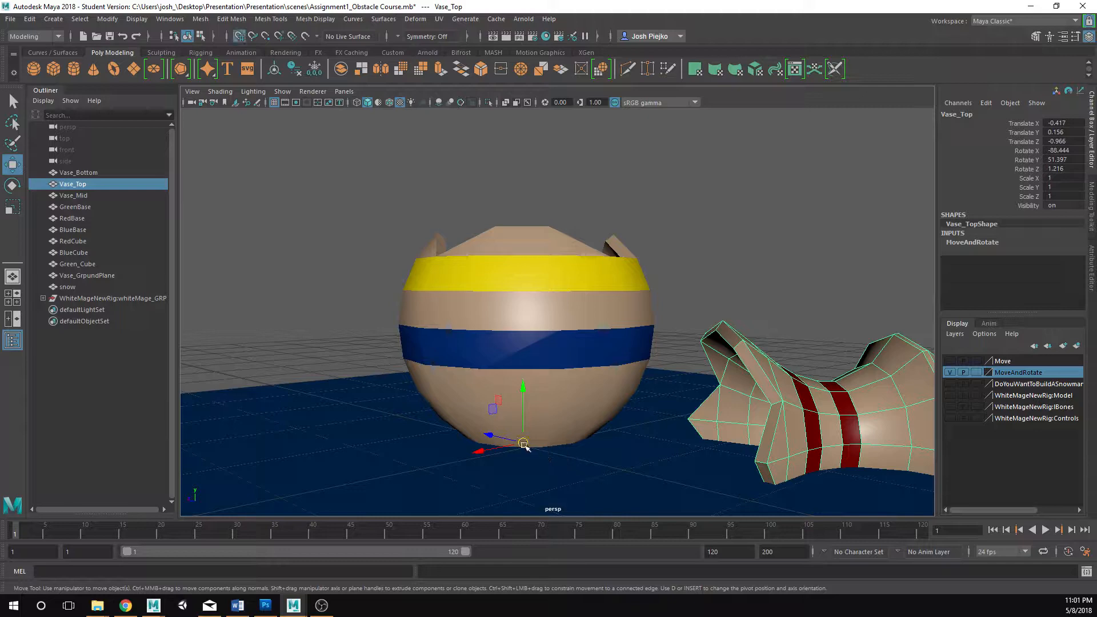
drag(492, 445, 498, 395)
key(x)
drag(485, 298, 487, 312)
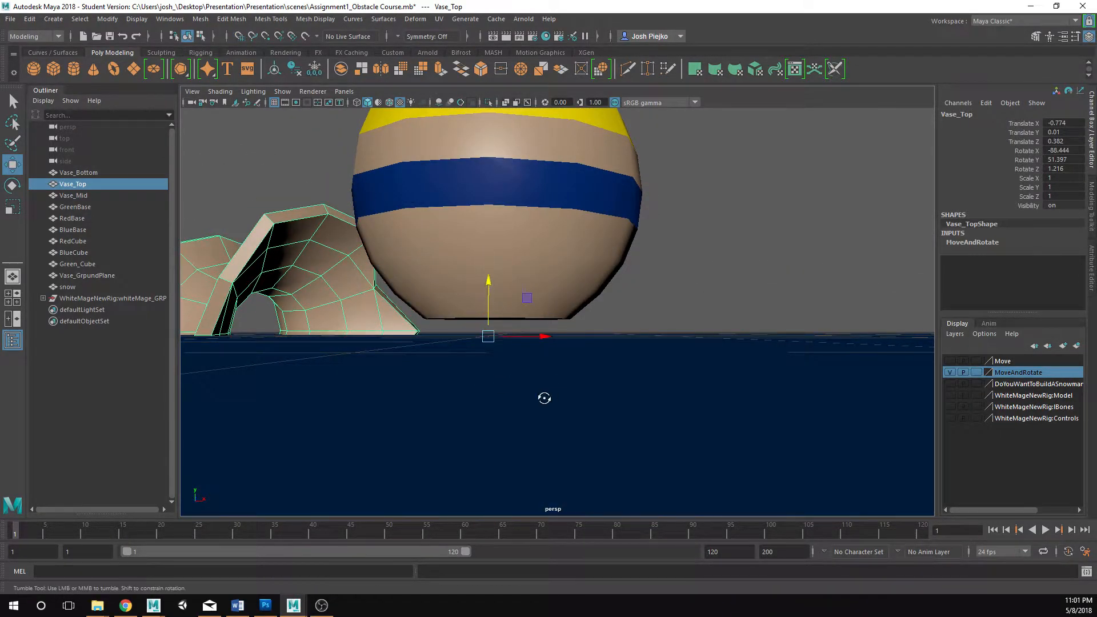
alt+drag(544, 397, 457, 347)
key(x)
scroll(572, 350, down, 2)
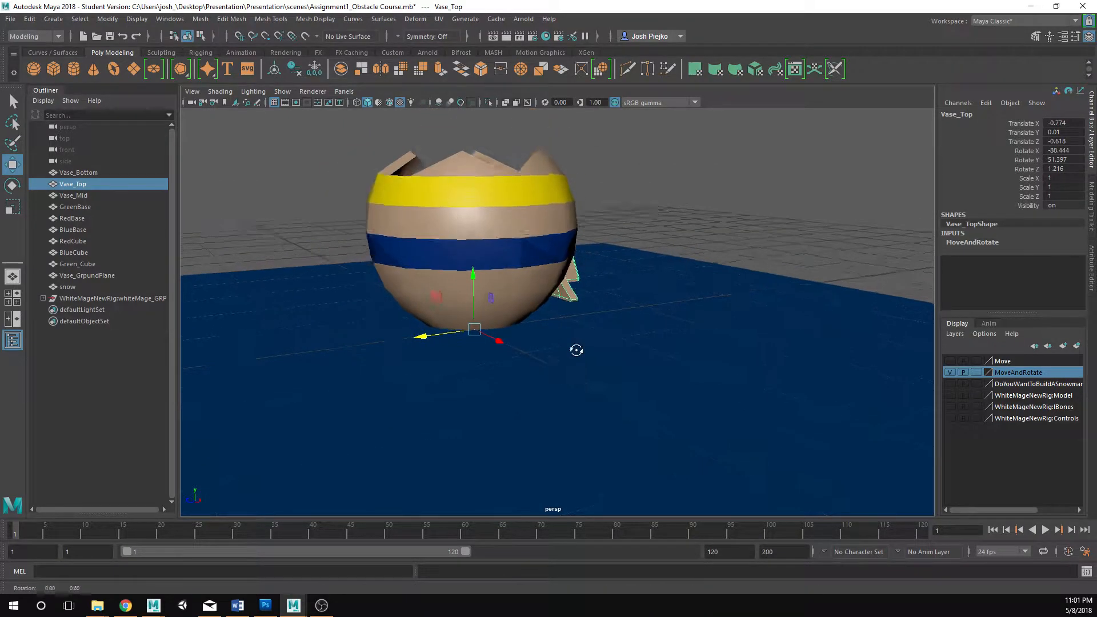
- Rotate Vase_Top around its X axis to Rotate X about 1.1, standing it upright on Vase_Mid
alt+drag(576, 351, 530, 348)
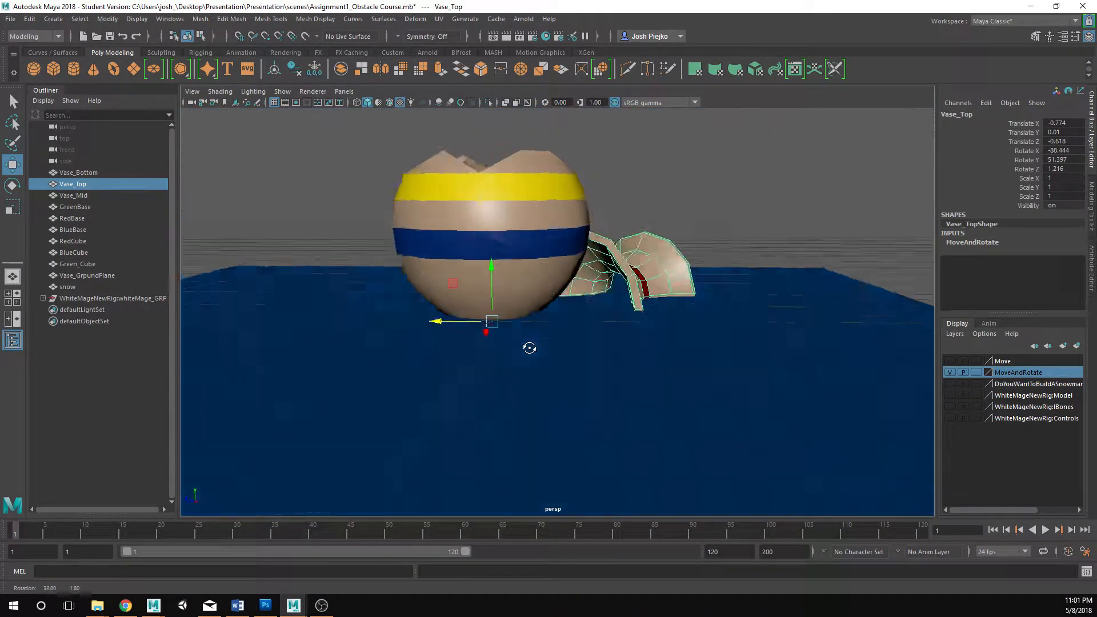
alt+middle_drag(529, 348, 540, 372)
alt+drag(540, 372, 512, 391)
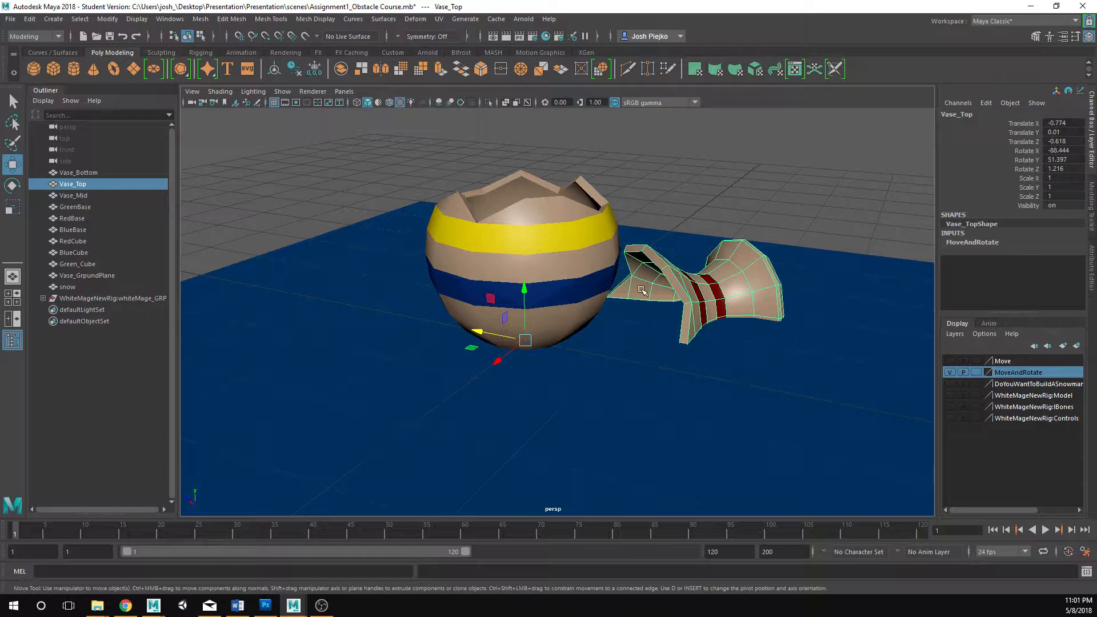
key(e)
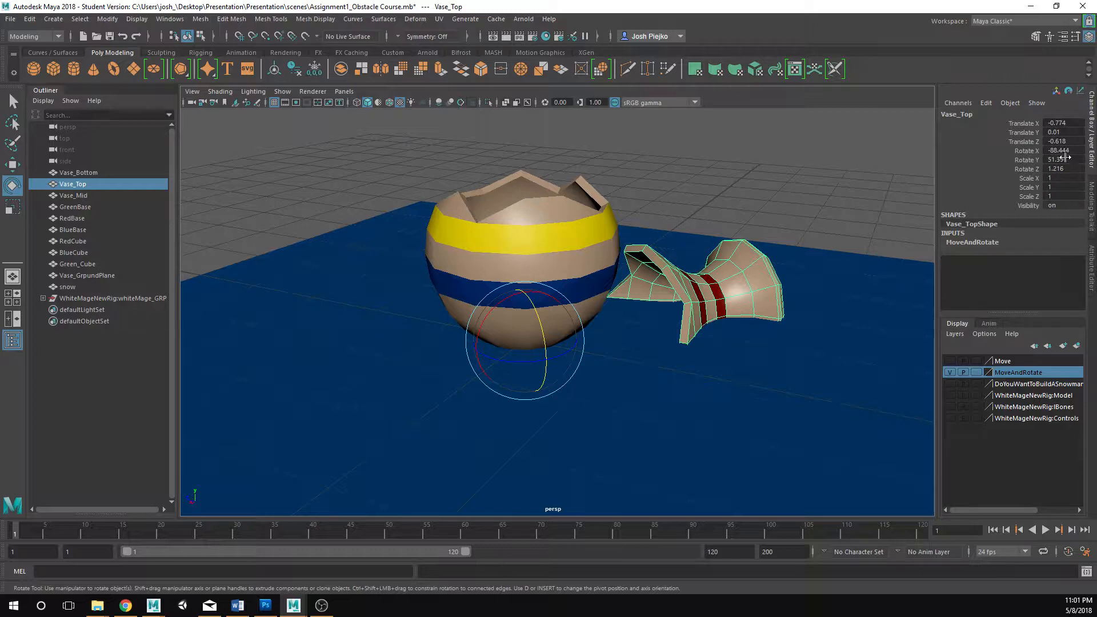
drag(502, 313, 409, 459)
alt+middle_drag(477, 285, 489, 423)
alt+drag(489, 423, 482, 419)
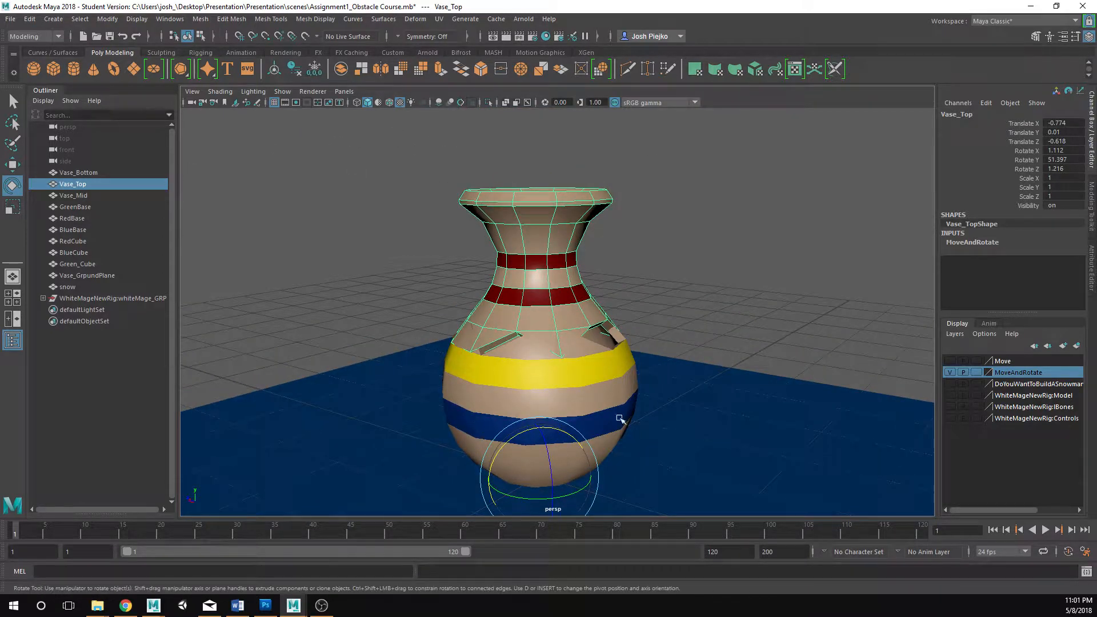
- Turn Vase_Top around the vertical axis to Rotate Y about 3.5, aligning its jagged edge with Vase_Mid
drag(596, 495, 708, 474)
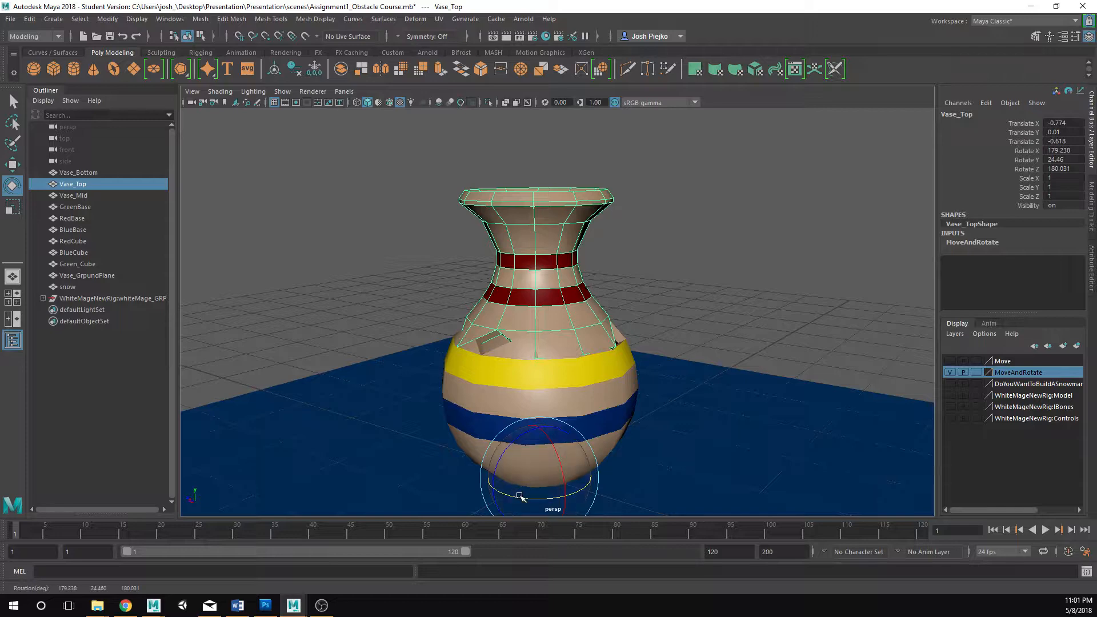
drag(520, 496, 696, 495)
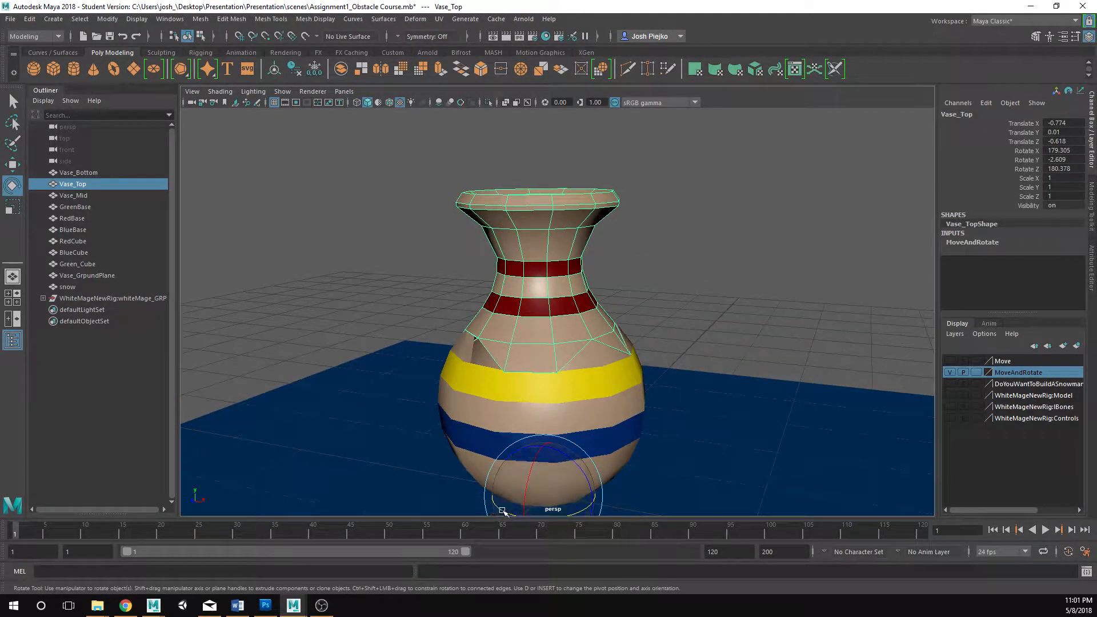
drag(502, 511, 623, 514)
alt+middle_drag(458, 447, 459, 411)
alt+drag(460, 411, 470, 410)
drag(512, 481, 568, 484)
alt+drag(736, 419, 624, 403)
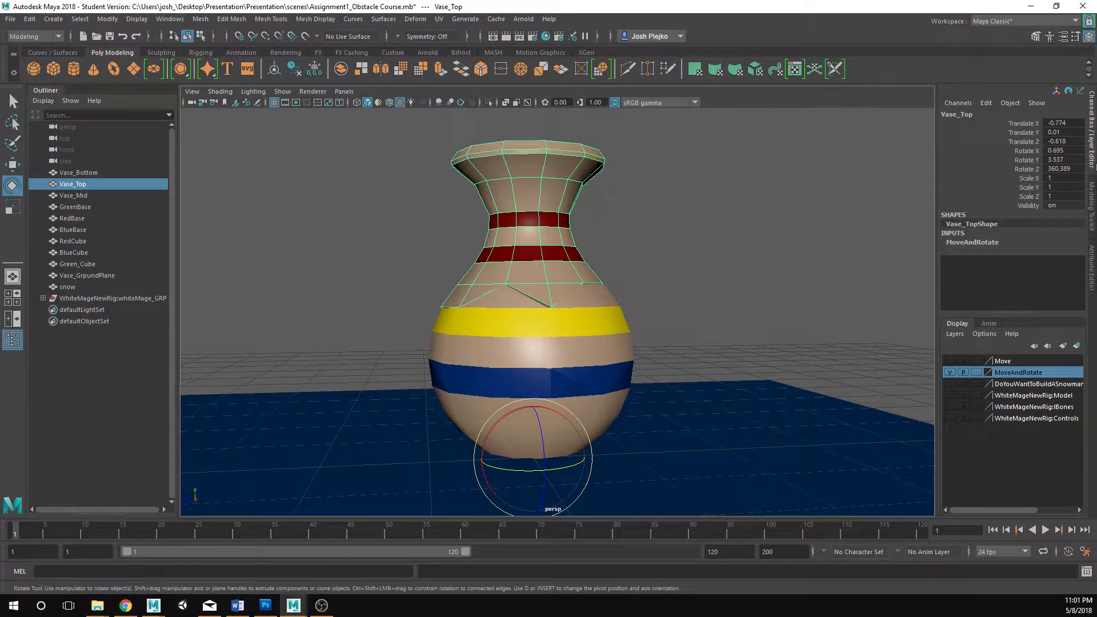
- Set Vase_Top's Rotate X, Rotate Y and Rotate Z values to exactly 0
click(1064, 150)
text(0)
key(Return)
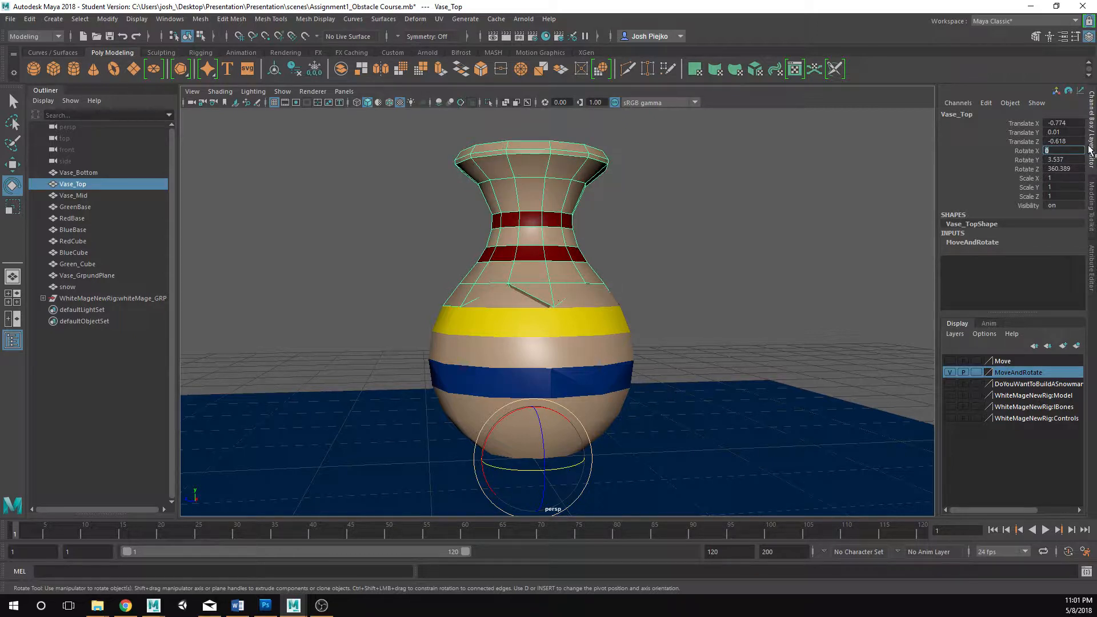
key(Tab)
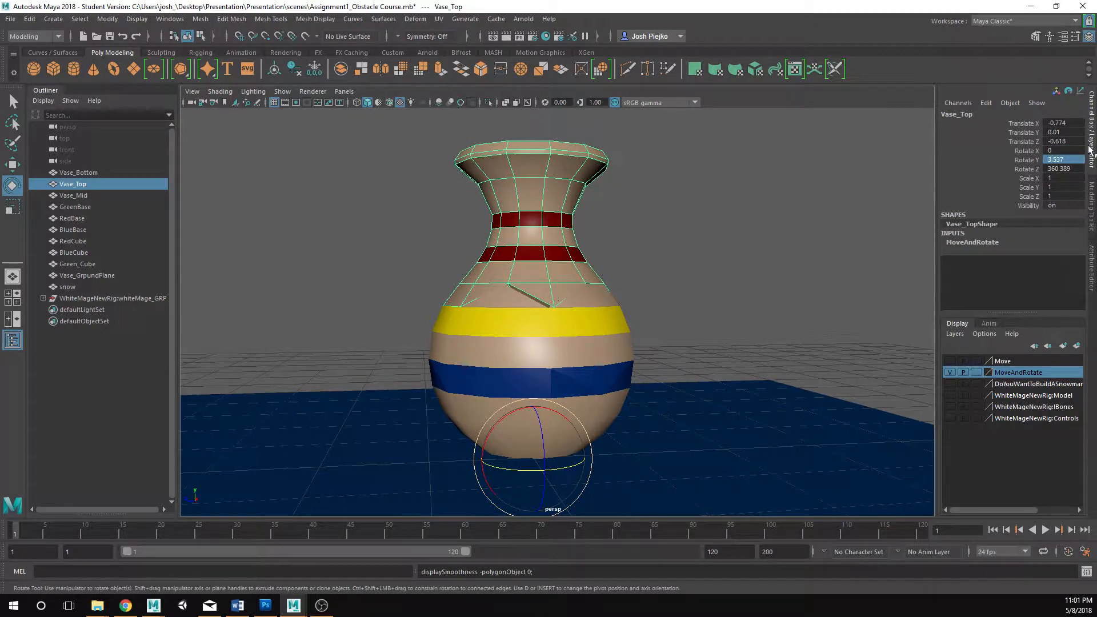
text(0)
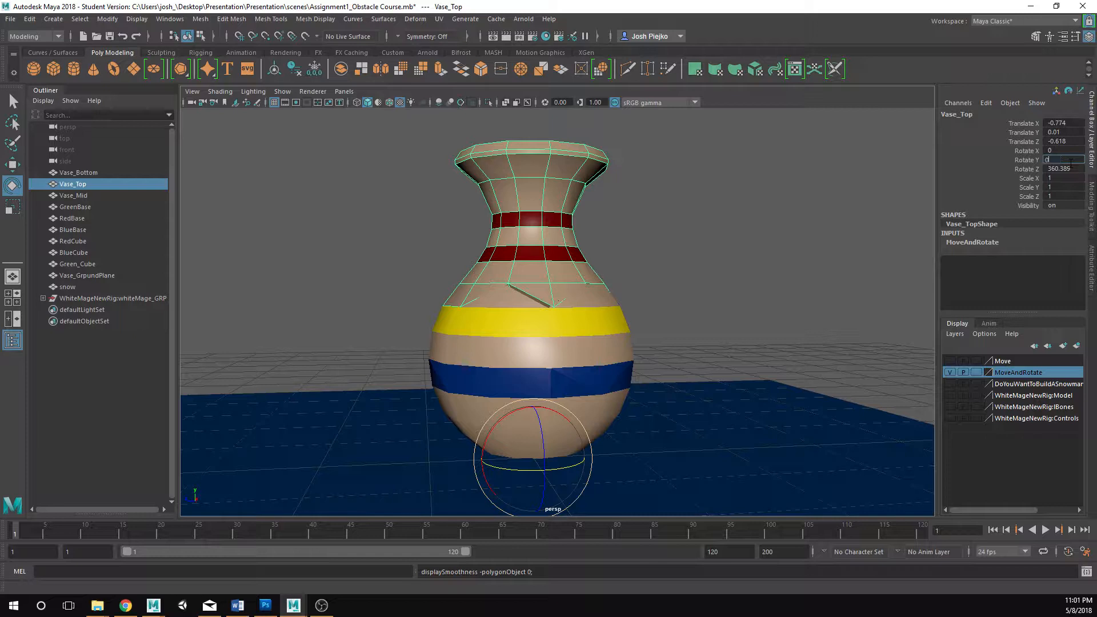
key(Return)
key(Tab)
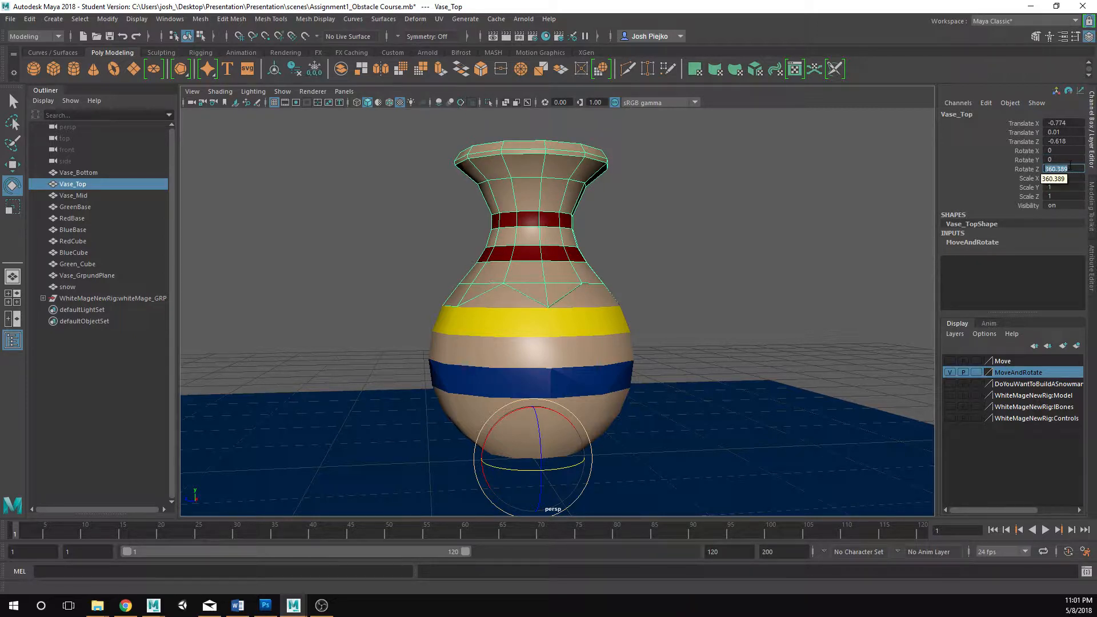
text(0)
click(762, 303)
- Inspect the reassembled vase from above and from the side, and check Vase_Top's fit and transform values
alt+drag(526, 245, 544, 277)
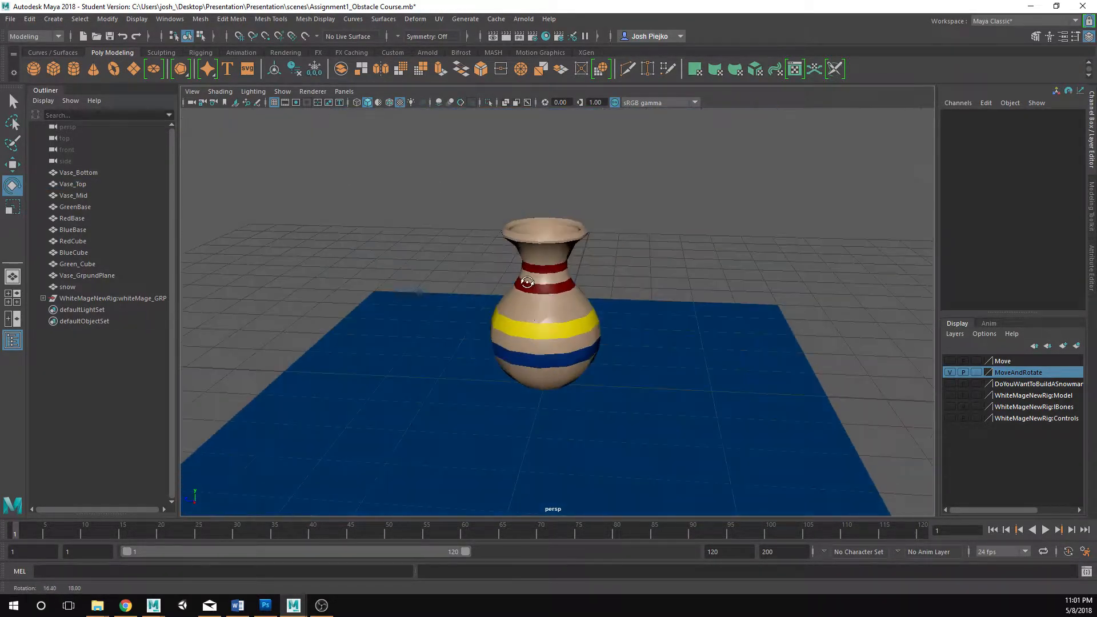
alt+right_drag(543, 277, 641, 311)
alt+drag(641, 310, 664, 289)
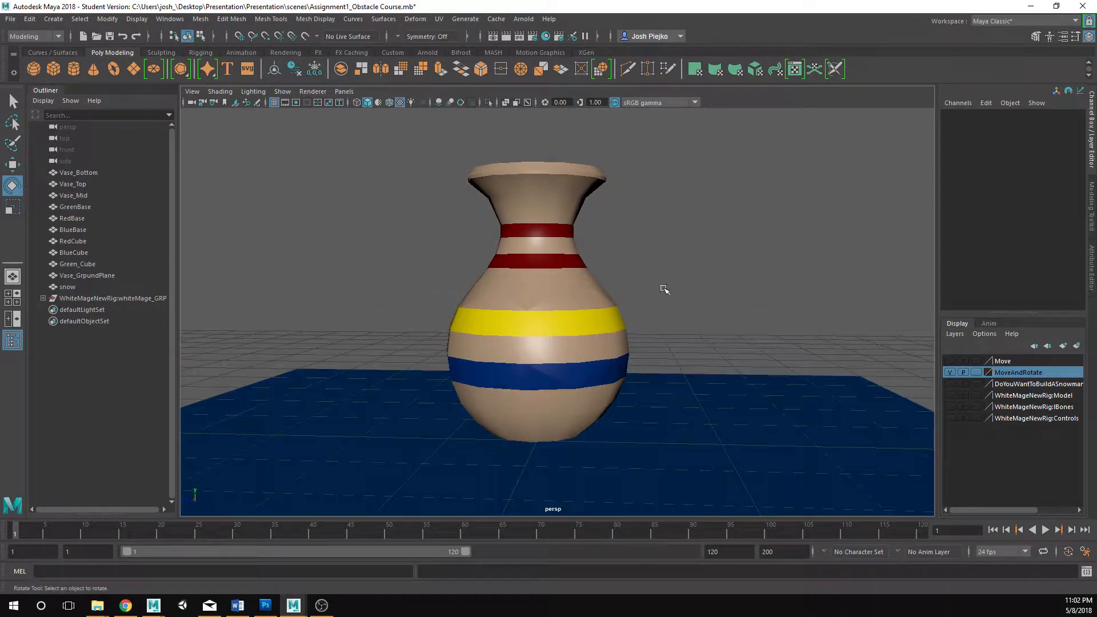
click(564, 260)
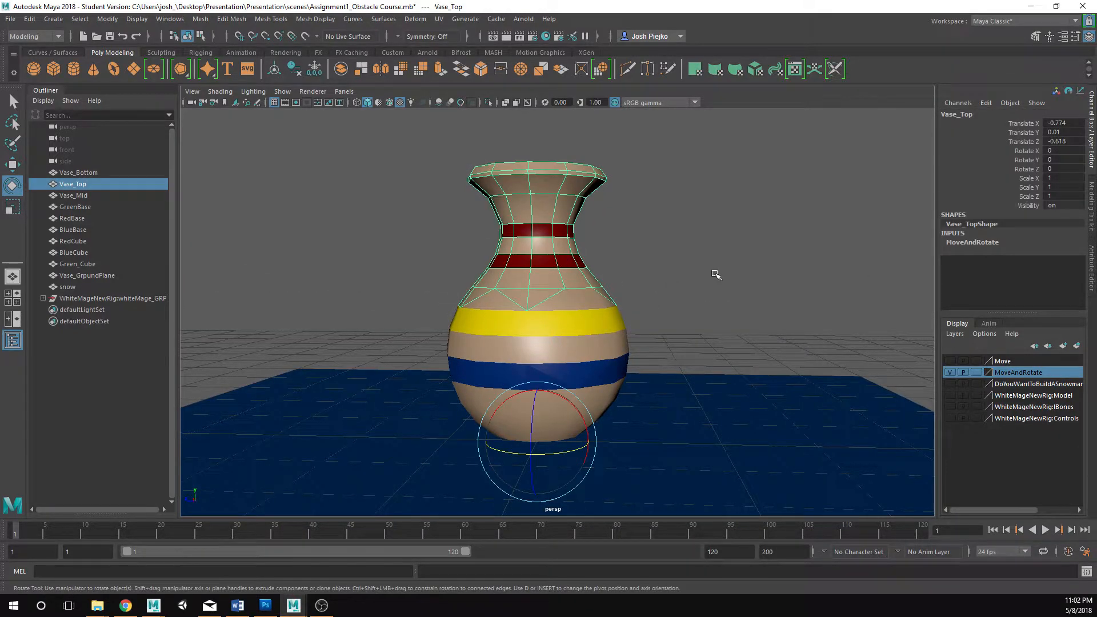
click(713, 276)
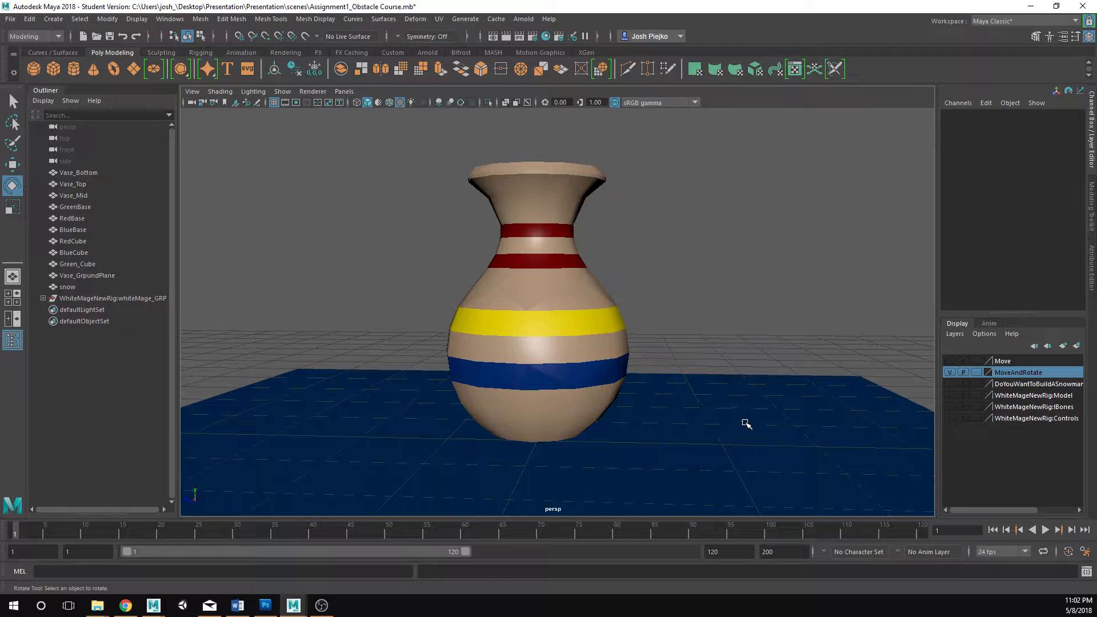
- Hide the MoveAndRotate layer and show the DoYouWantToBuildASnowman layer
click(950, 372)
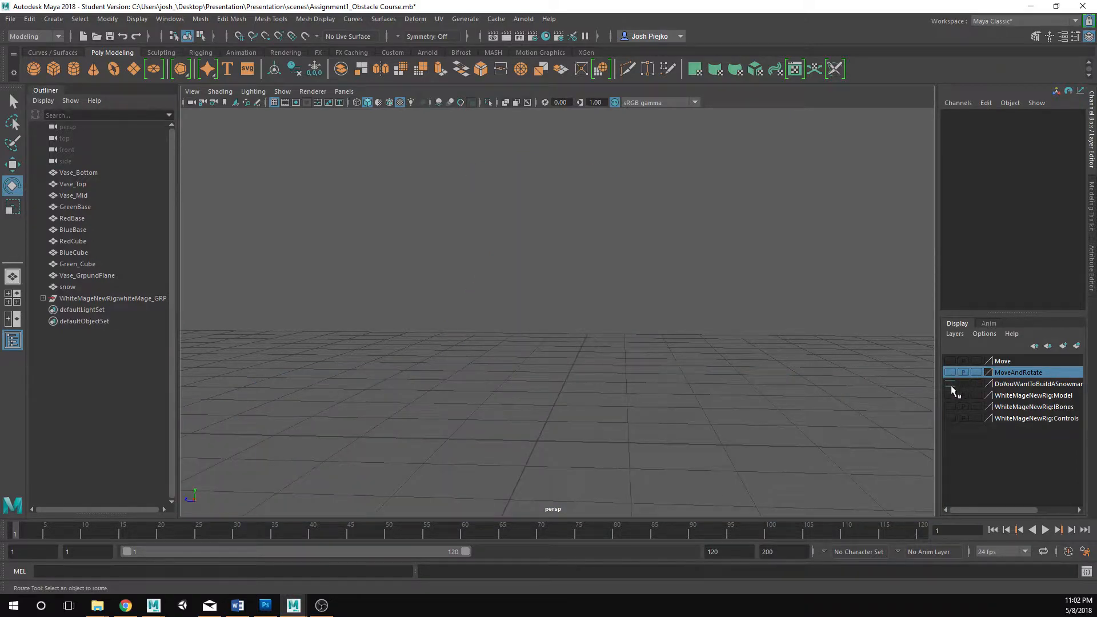
click(950, 384)
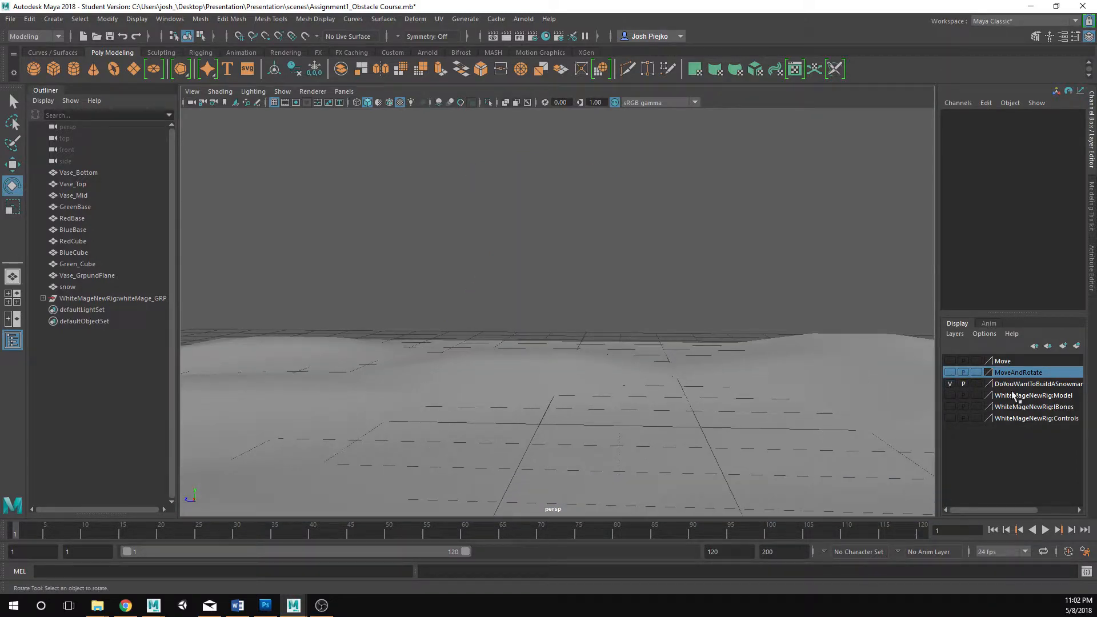